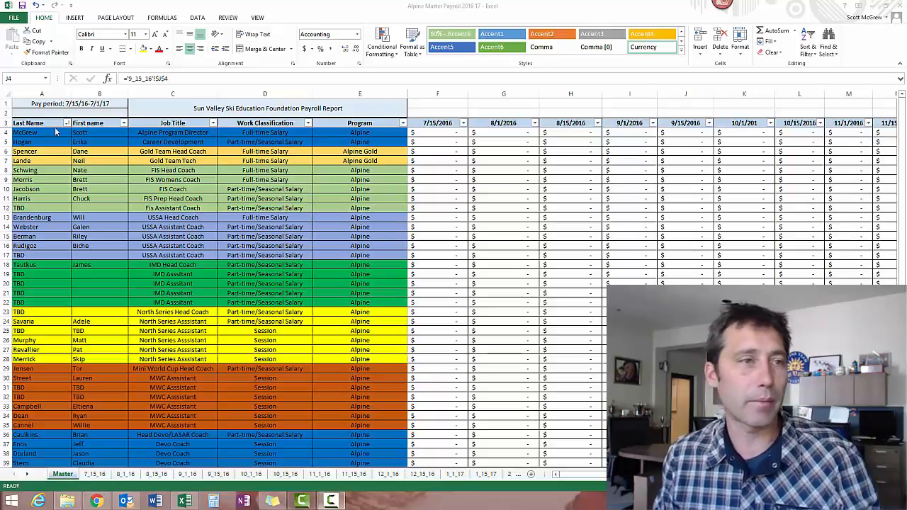
# Review the Master sheet's staff roster, including job titles, work classifications and the total rows beneath it
pyautogui.click(151, 252)
pyautogui.scroll(-8, 151, 253)
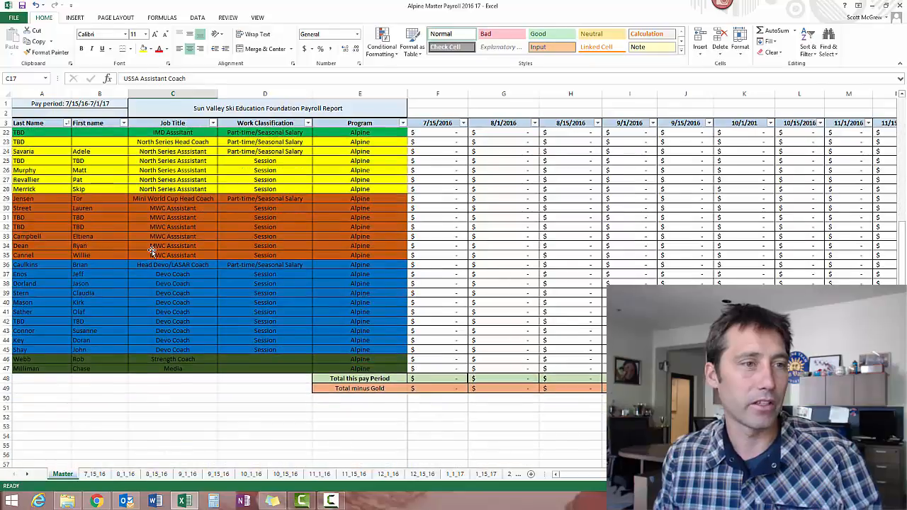
pyautogui.scroll(5, 151, 252)
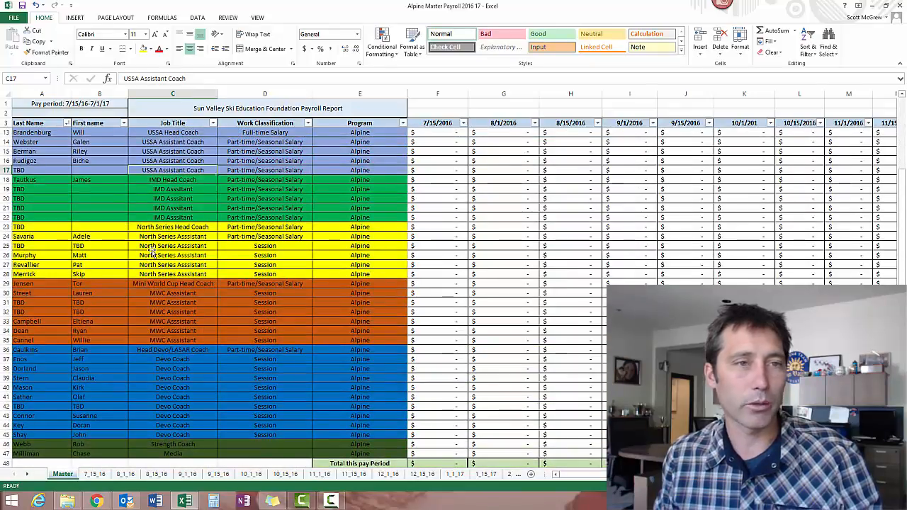
pyautogui.scroll(3, 151, 252)
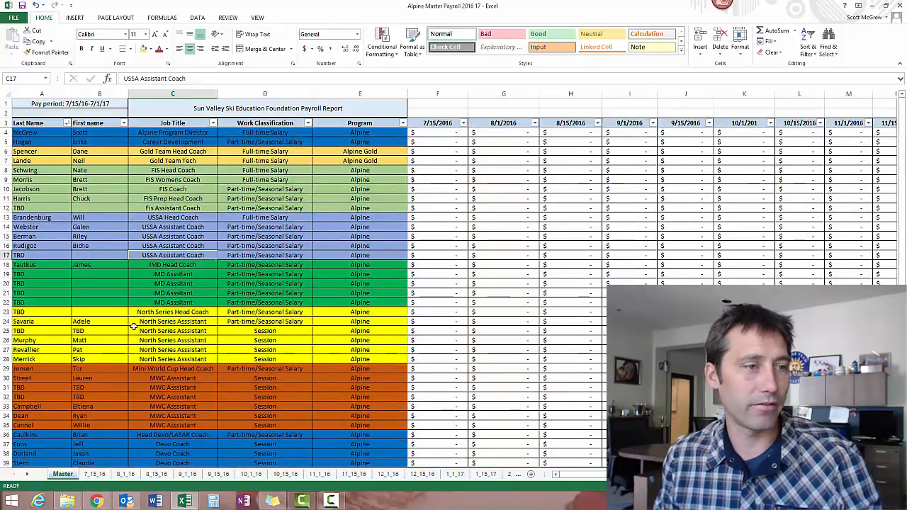
pyautogui.scroll(-2, 133, 326)
pyautogui.scroll(-2, 133, 326)
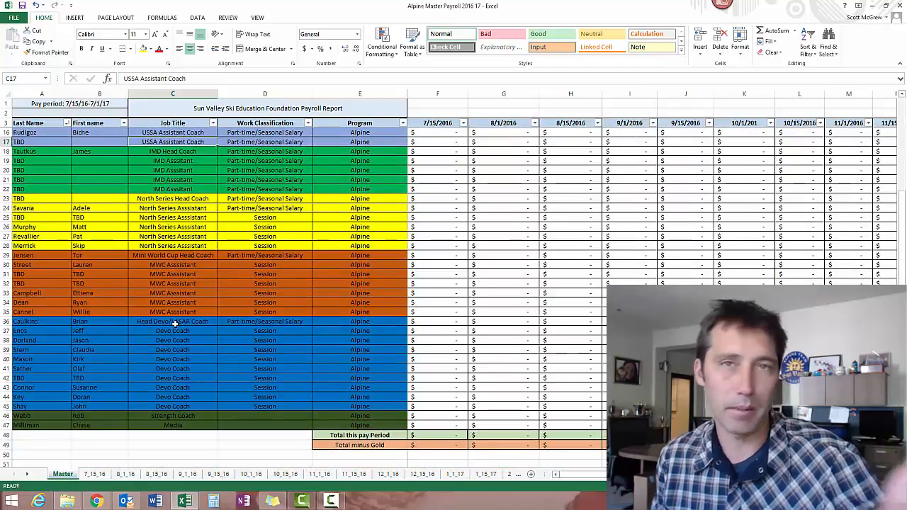
pyautogui.scroll(2, 269, 310)
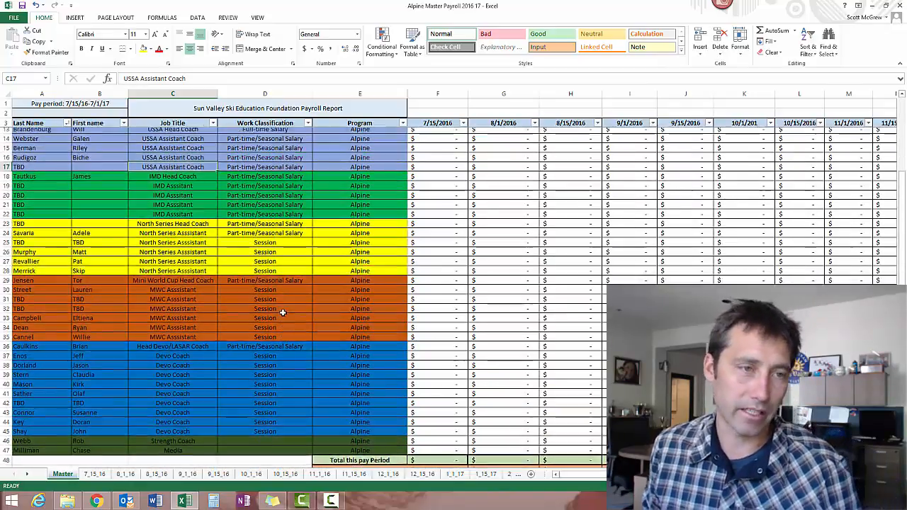
pyautogui.scroll(-2, 269, 311)
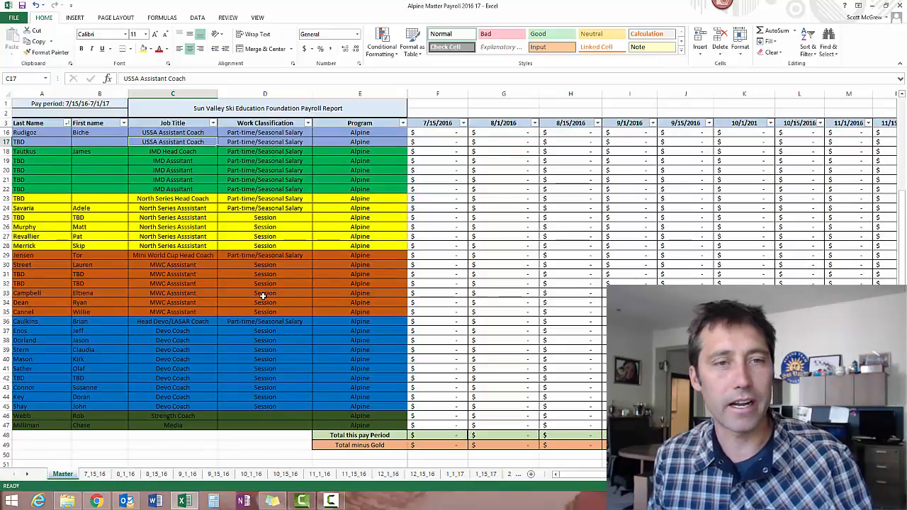
pyautogui.scroll(3, 264, 296)
pyautogui.scroll(1, 264, 296)
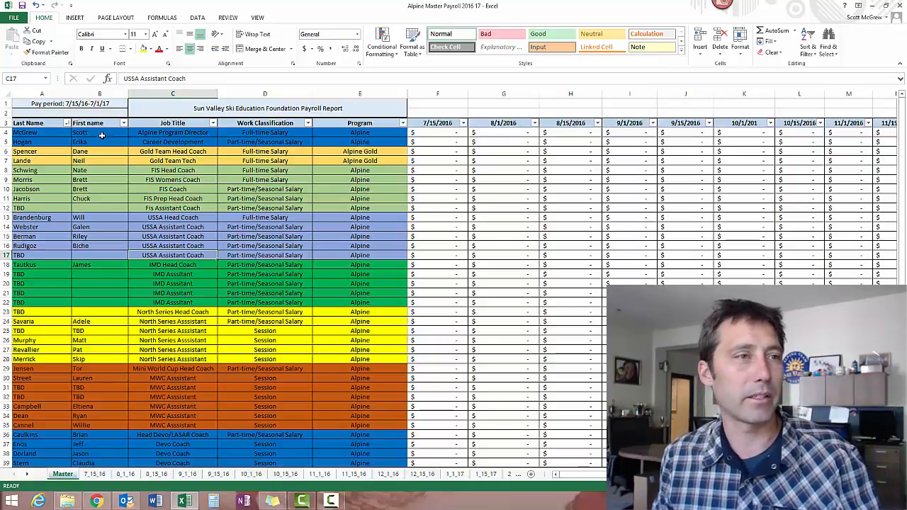
# Examine the available Work Classification choices for the Alpine Program Director and the classifications of the following two employees
pyautogui.click(142, 135)
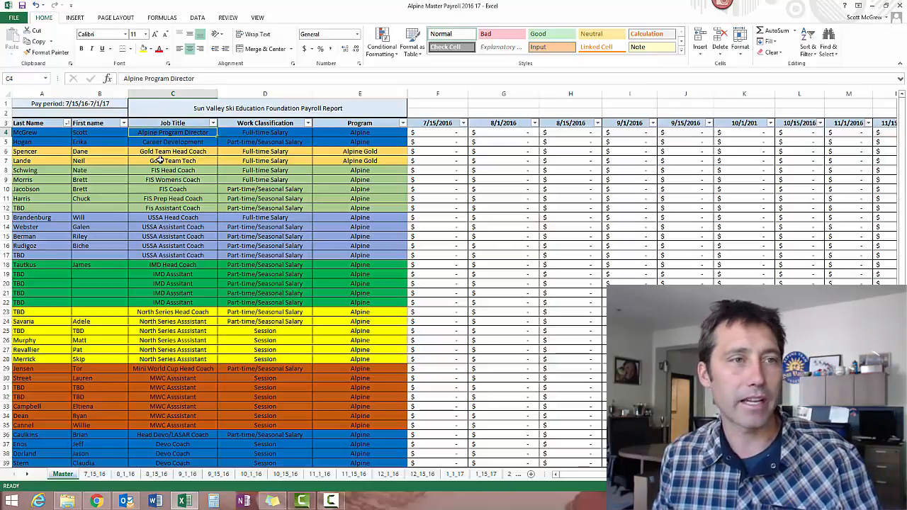
pyautogui.click(238, 134)
pyautogui.click(316, 134)
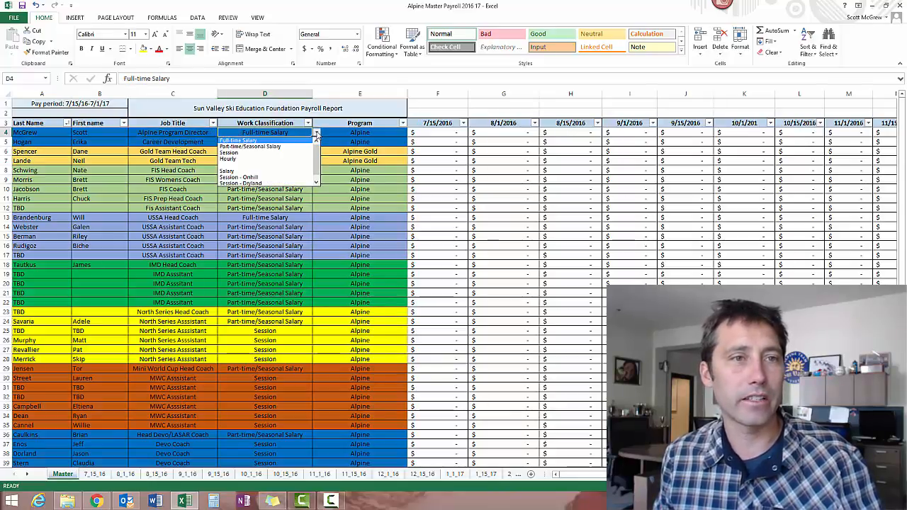
pyautogui.click(319, 181)
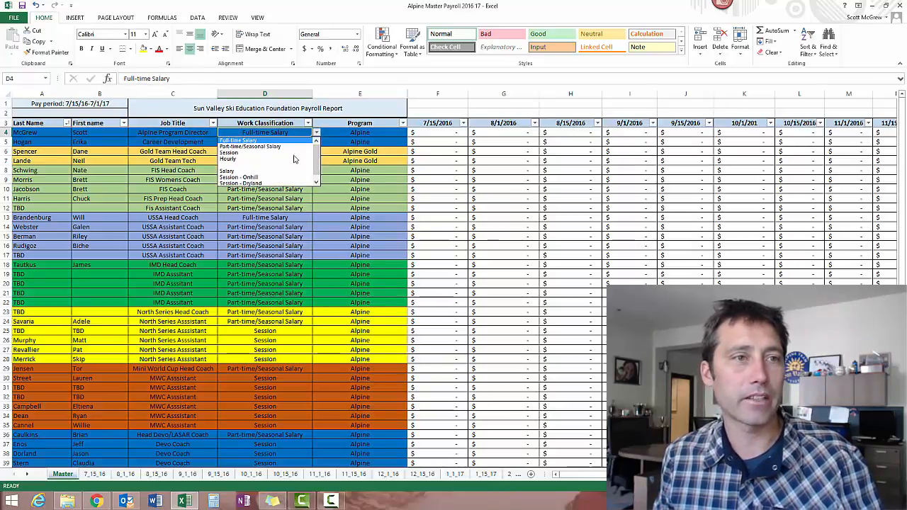
pyautogui.scroll(1, 233, 142)
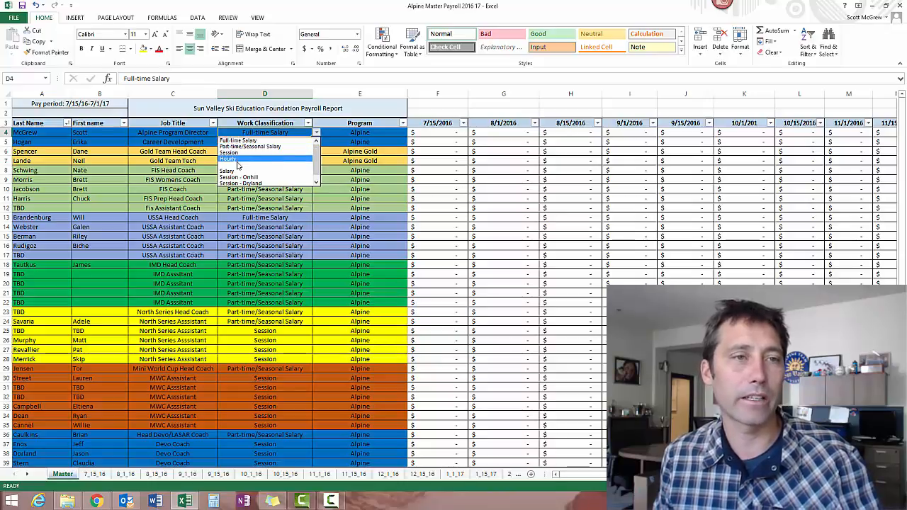
pyautogui.press('Escape')
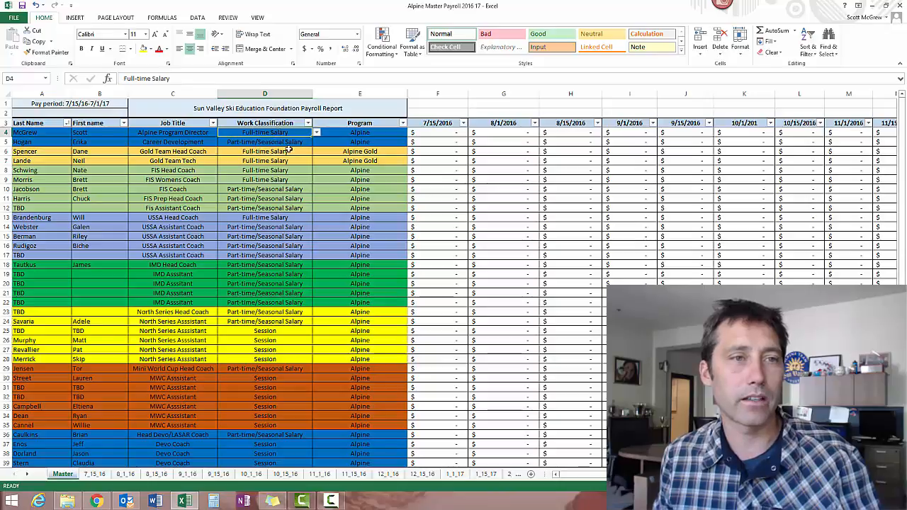
pyautogui.click(289, 144)
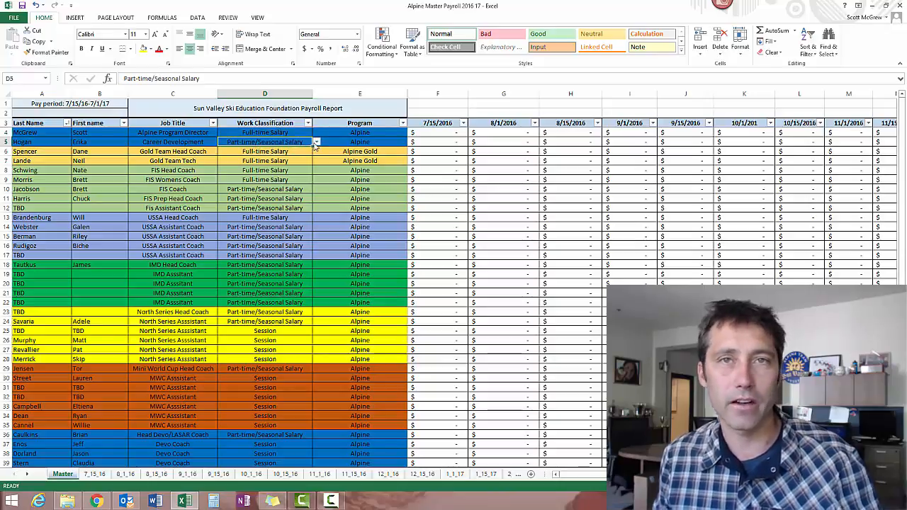
pyautogui.click(309, 150)
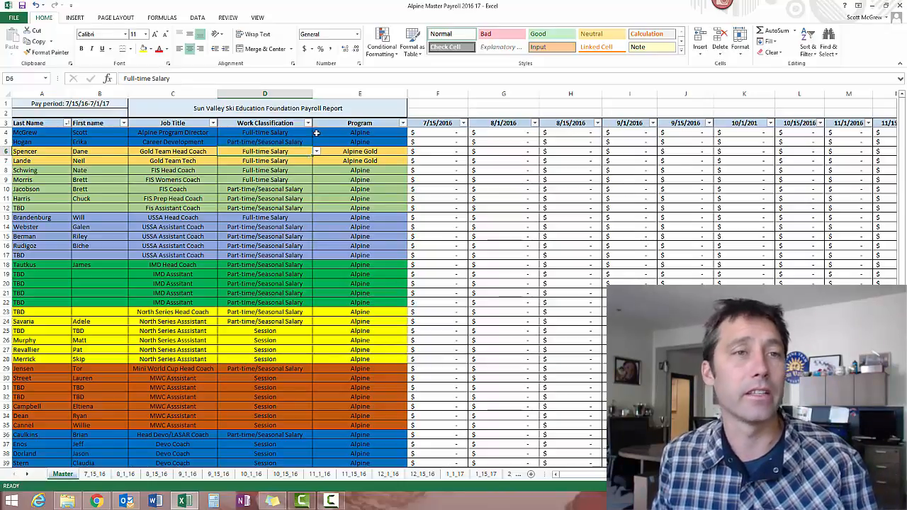
# Examine the available Program choices for the Alpine Program Director and the program assignments of the next two employees
pyautogui.click(317, 133)
pyautogui.click(411, 134)
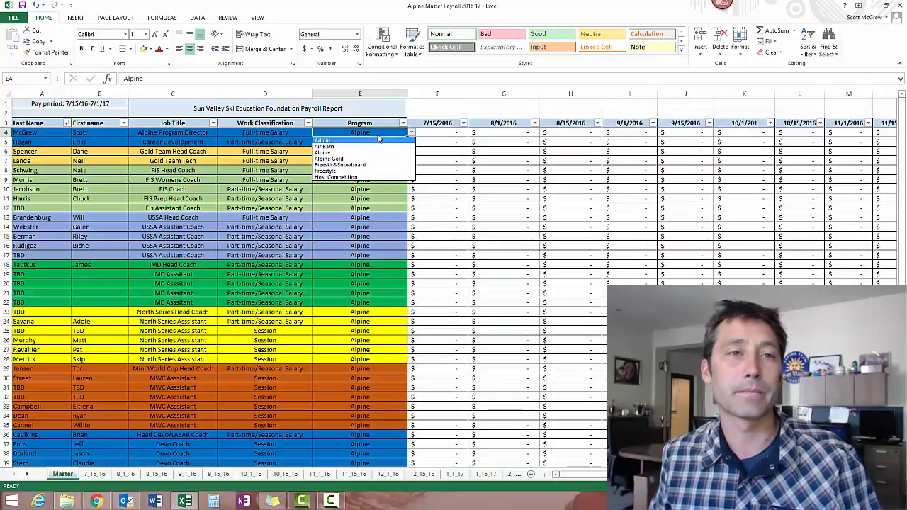
pyautogui.click(380, 134)
pyautogui.click(387, 150)
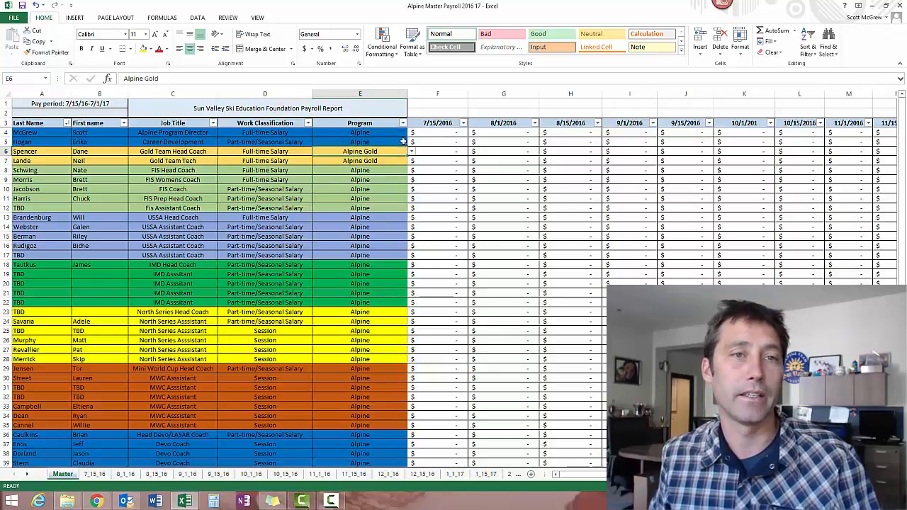
pyautogui.click(402, 141)
pyautogui.click(411, 142)
pyautogui.click(412, 146)
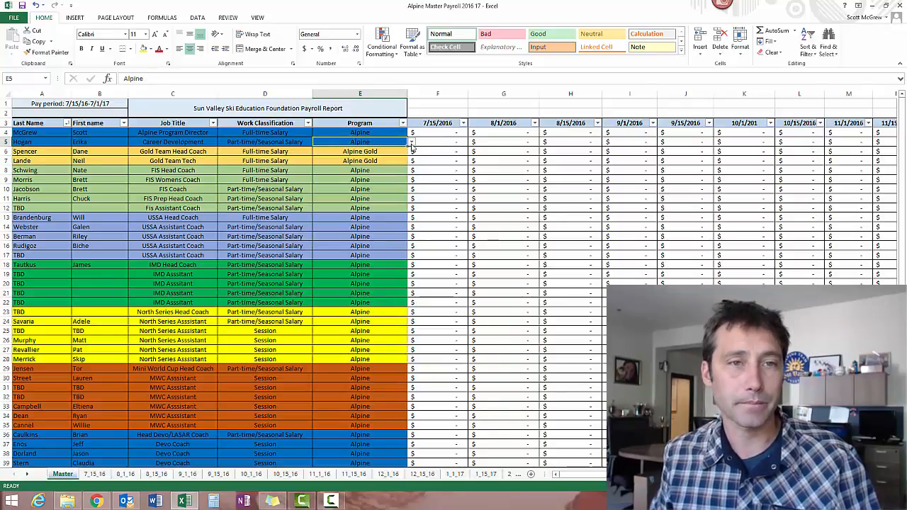
# Inspect the pay-period columns on the Master sheet from 7/15/2016 through to the TOTAL column
pyautogui.click(428, 131)
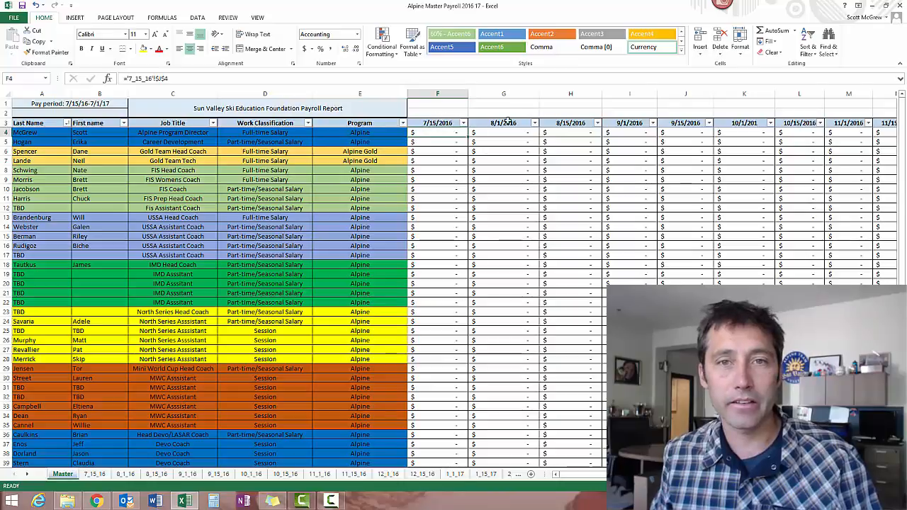
pyautogui.moveTo(623, 474); pyautogui.dragTo(772, 474)
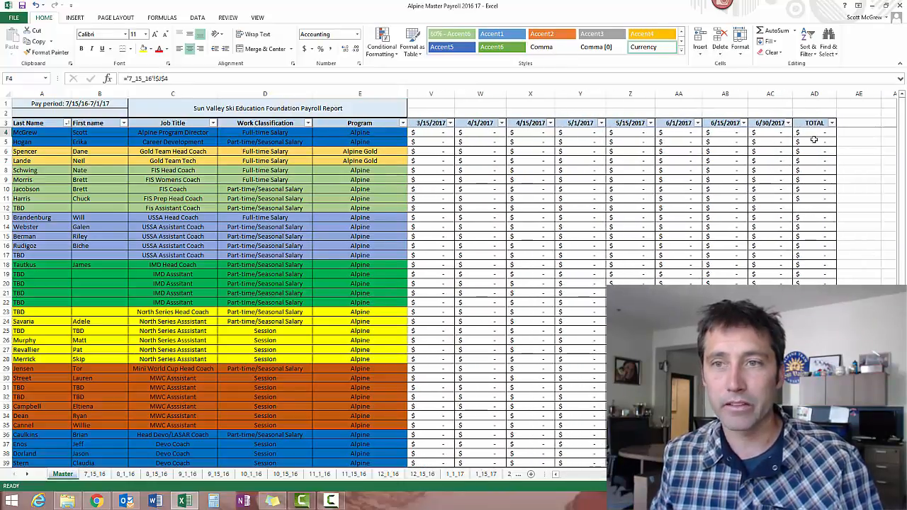
pyautogui.moveTo(772, 474); pyautogui.dragTo(588, 474)
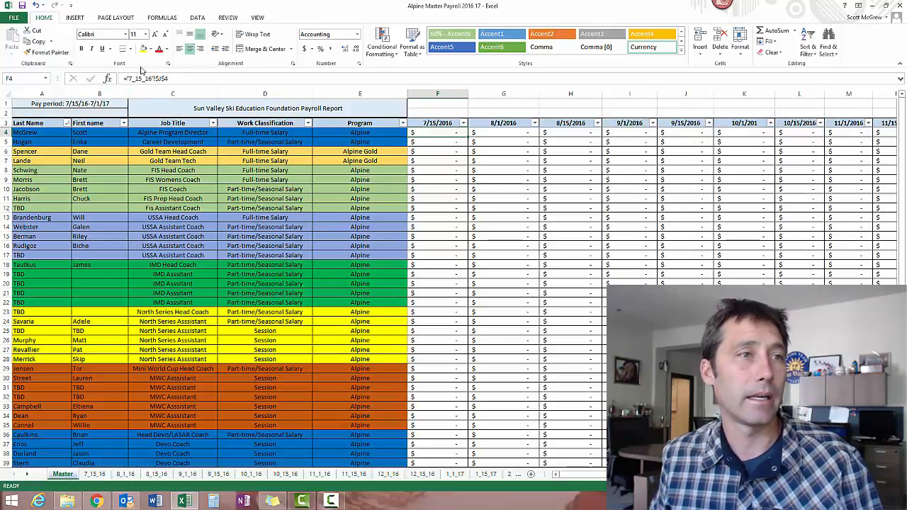
# Look through the workbook's pay-period sheets and open the 7_15_16 sheet
pyautogui.click(26, 474)
pyautogui.click(26, 475)
pyautogui.click(26, 475)
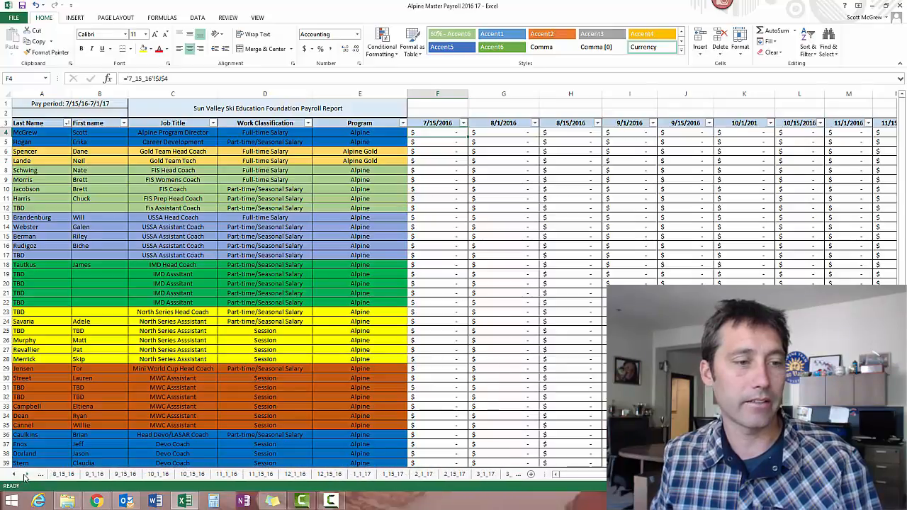
pyautogui.click(15, 475)
pyautogui.click(15, 475)
pyautogui.click(15, 474)
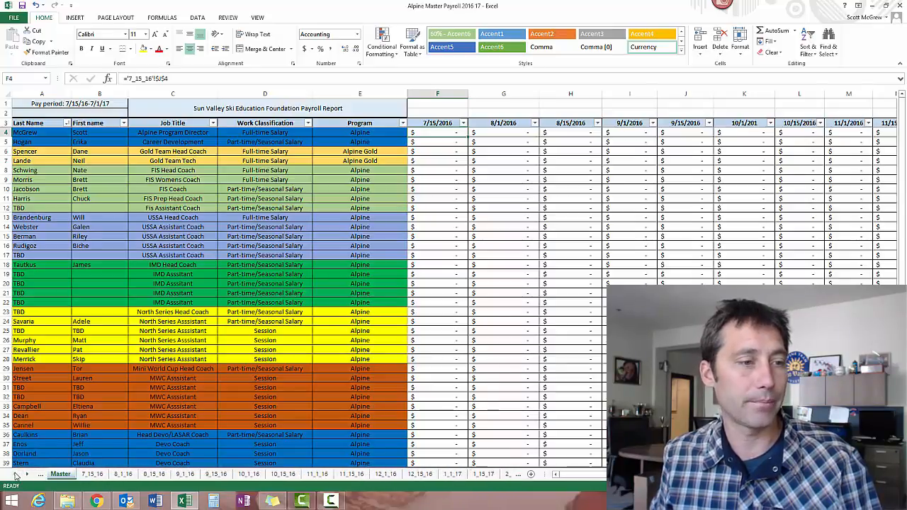
pyautogui.click(103, 474)
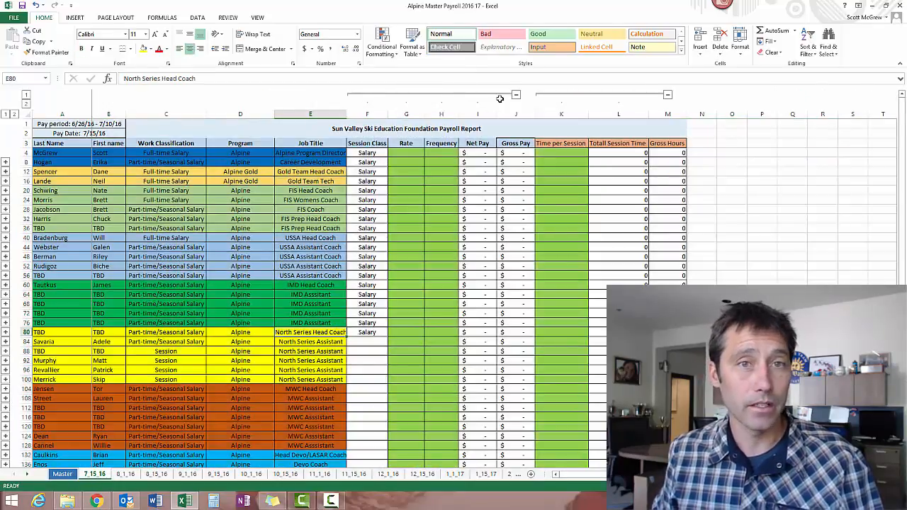
# Collapse the pay-detail and session-time column groups and inspect the Alpine Program Director's classification, program and job title
pyautogui.click(516, 95)
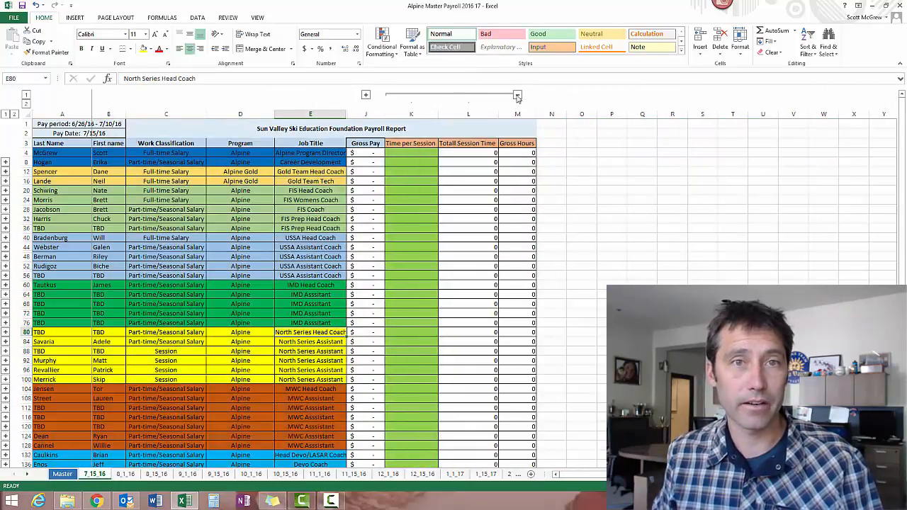
pyautogui.click(517, 95)
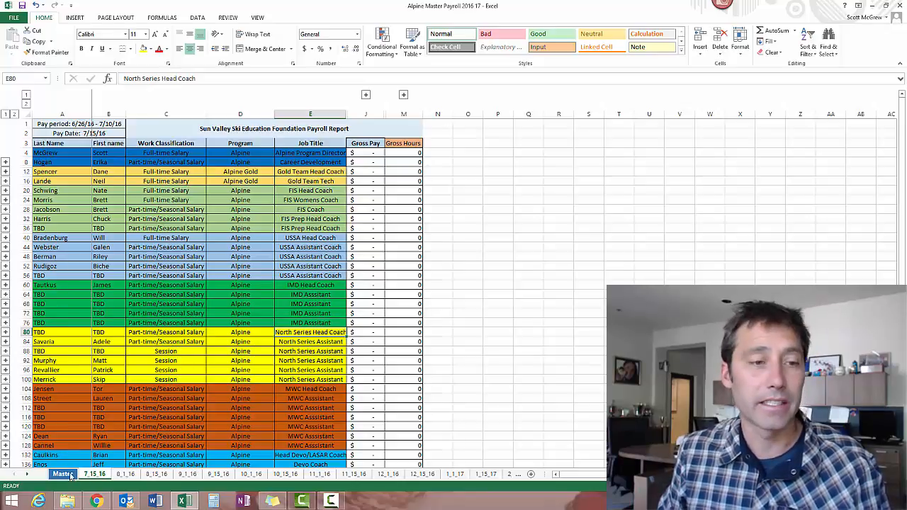
pyautogui.click(188, 155)
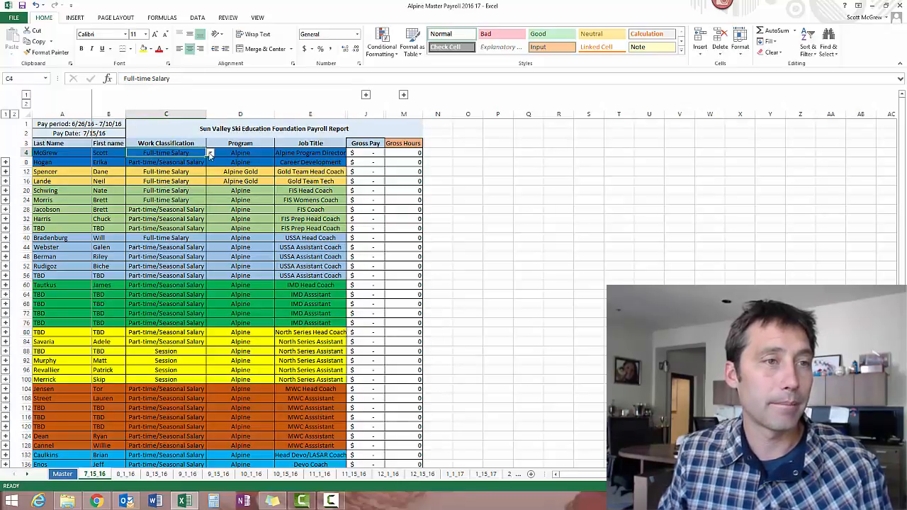
pyautogui.click(241, 153)
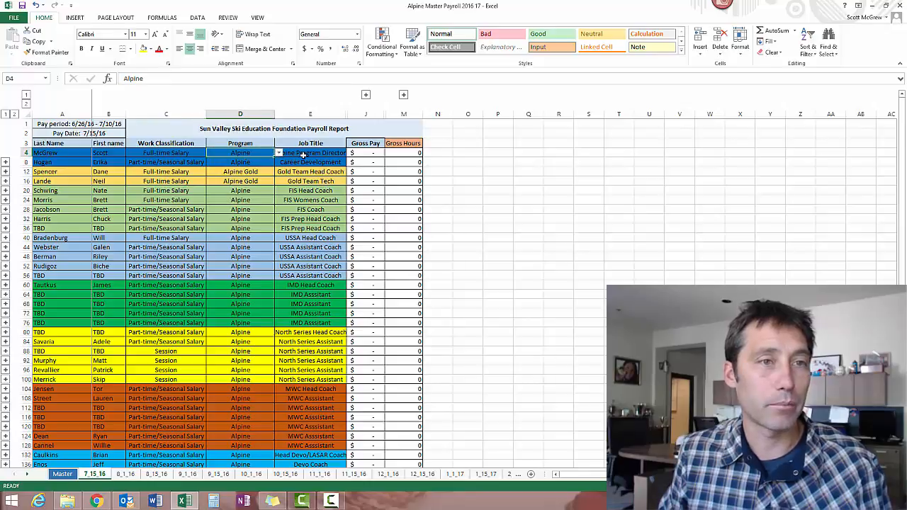
pyautogui.click(305, 153)
# Expand both column groups and inspect the Net Pay and Gross Pay formulas for the first two employees
pyautogui.click(366, 95)
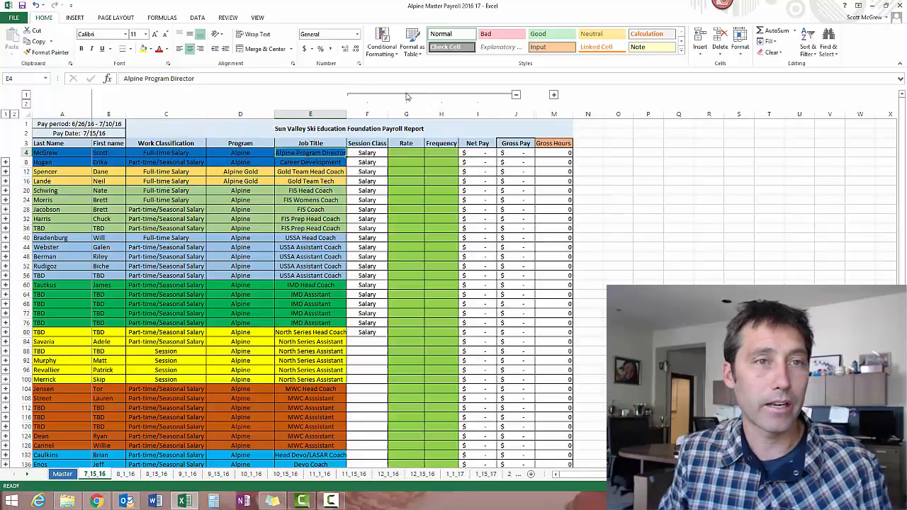
pyautogui.click(553, 95)
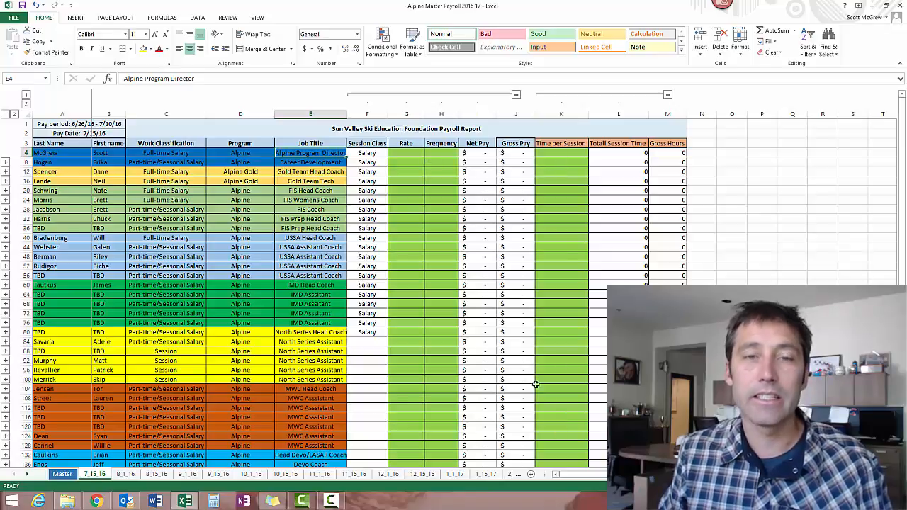
pyautogui.click(477, 152)
pyautogui.press('Right')
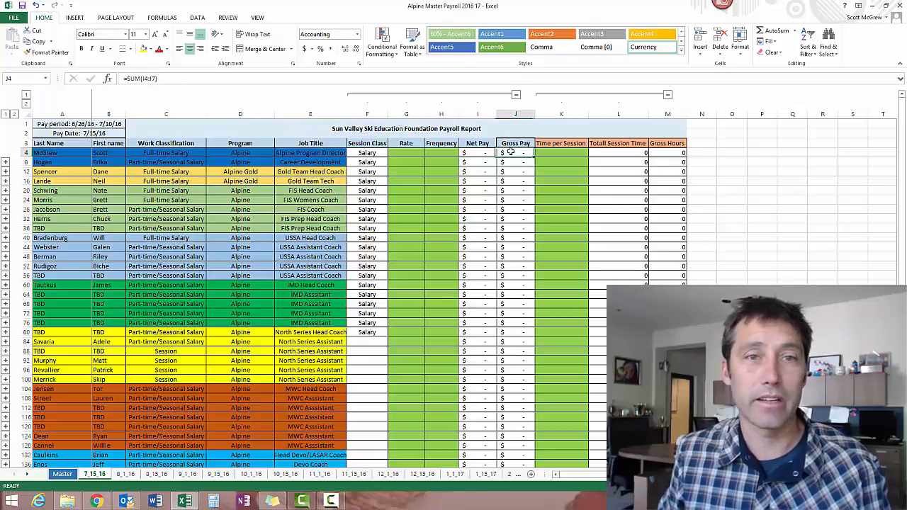
pyautogui.press('Down')
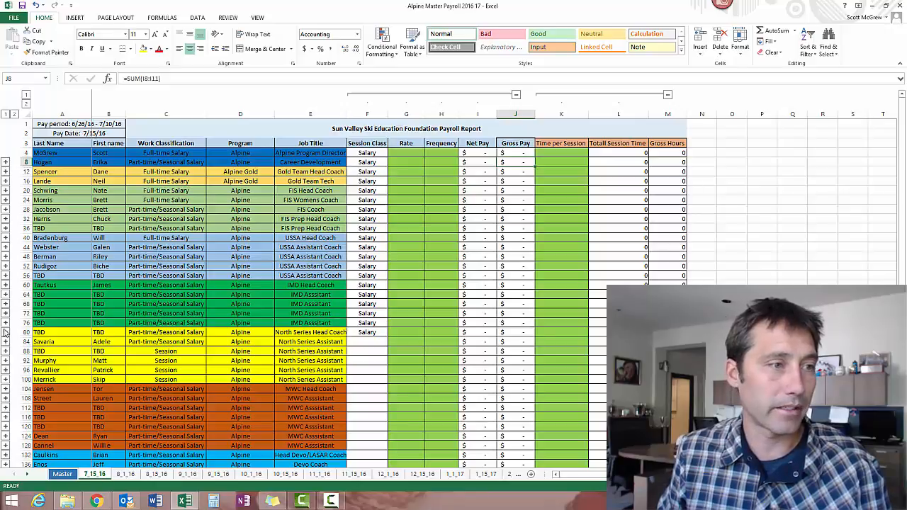
# Expand the grouped rows of the first two employees and view the Session Class choices in cell F4
pyautogui.click(6, 163)
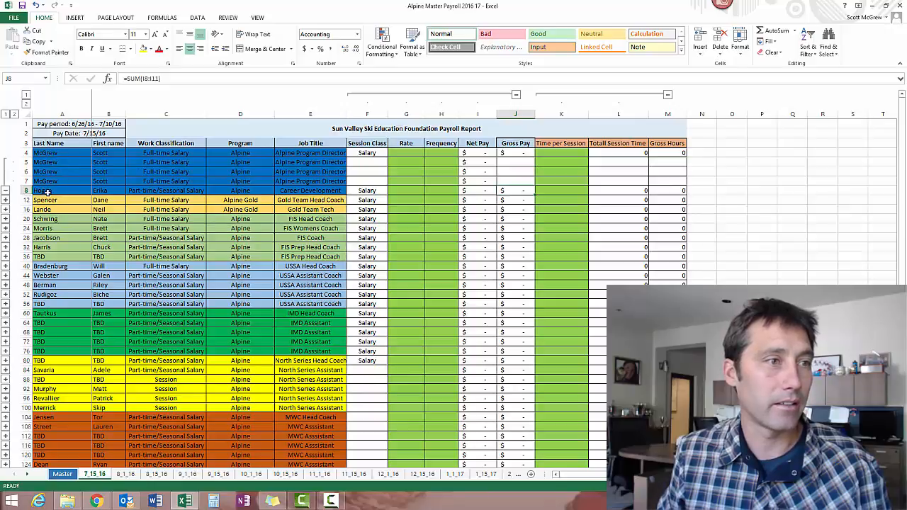
pyautogui.click(5, 201)
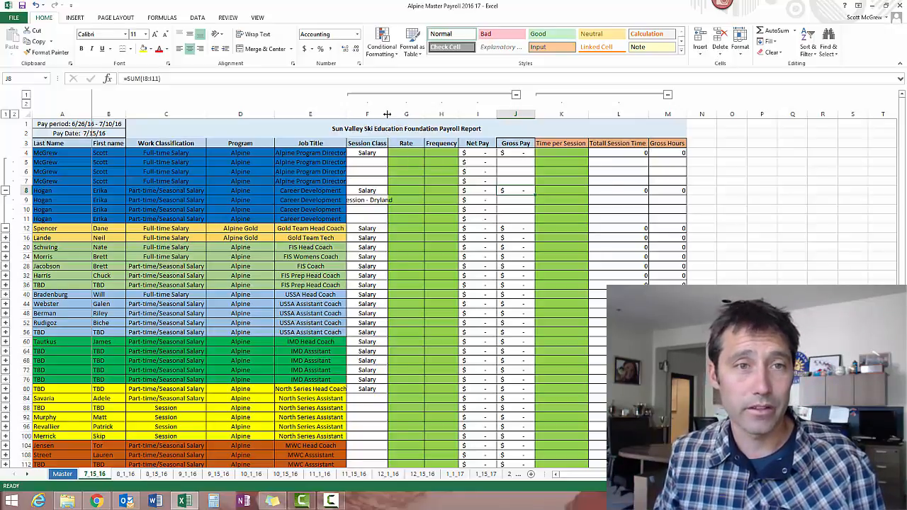
pyautogui.click(411, 155)
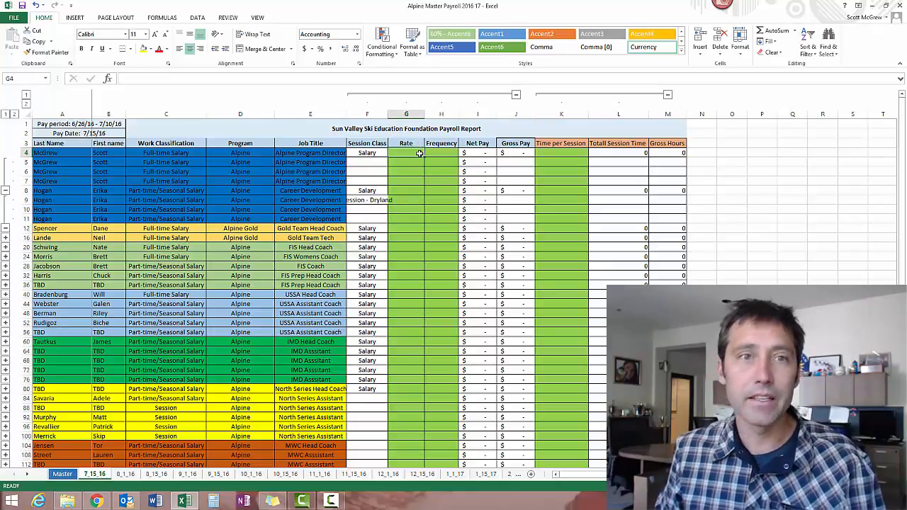
pyautogui.click(374, 152)
pyautogui.click(390, 154)
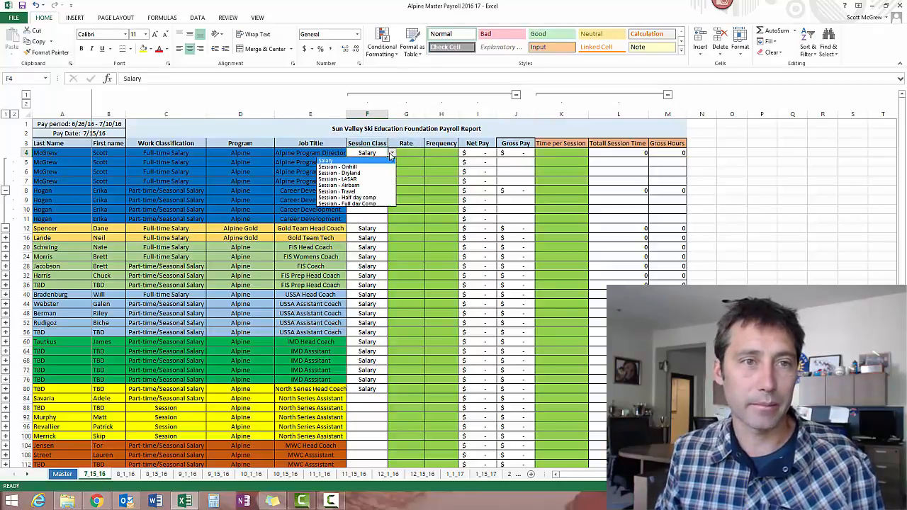
# Keep row 4's Session Class as Salary and enter a rate of 1500 with a frequency of 1
pyautogui.click(376, 165)
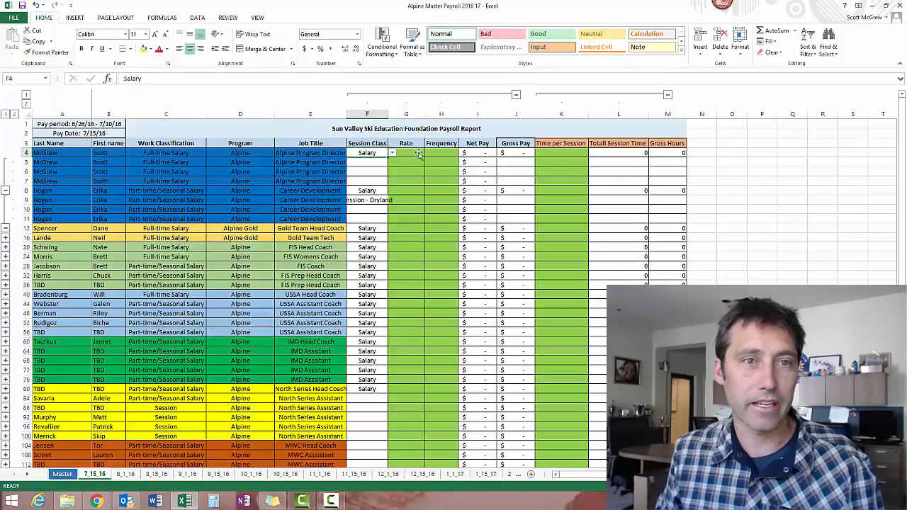
pyautogui.click(419, 153)
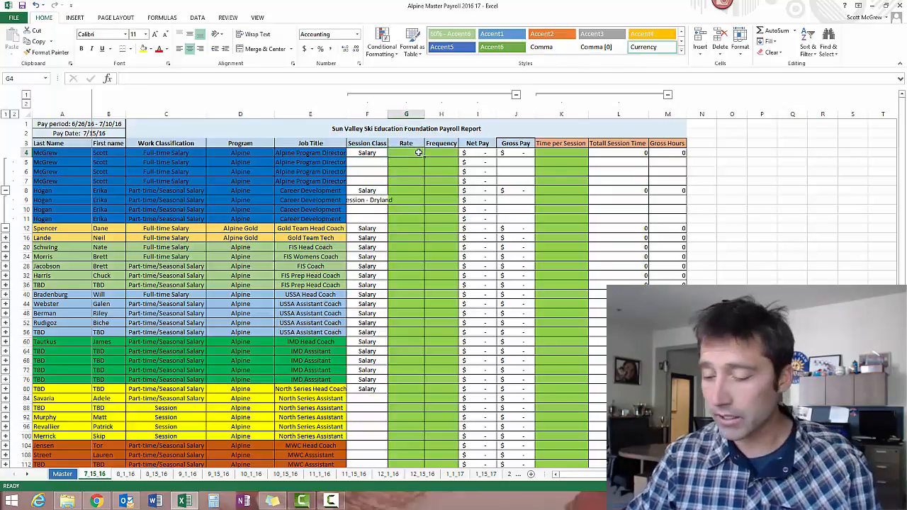
pyautogui.write('1500')
pyautogui.press('Return')
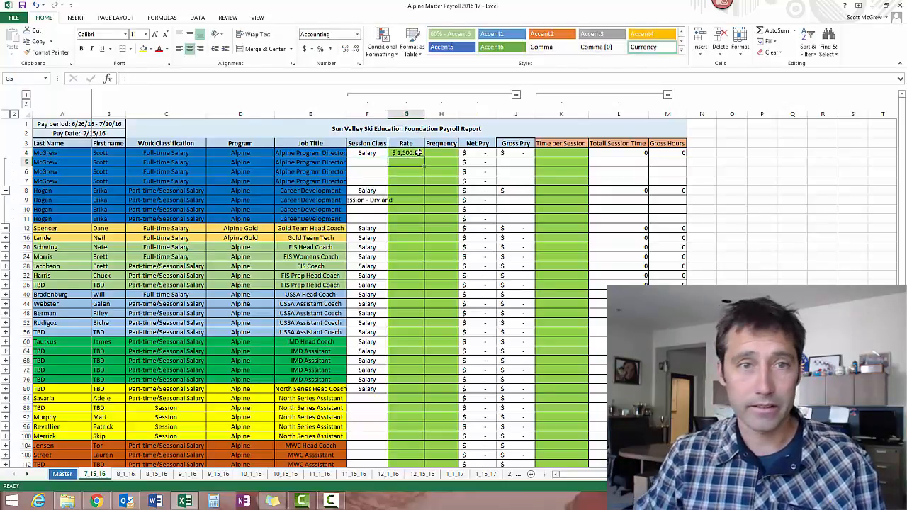
pyautogui.click(439, 151)
pyautogui.write('1')
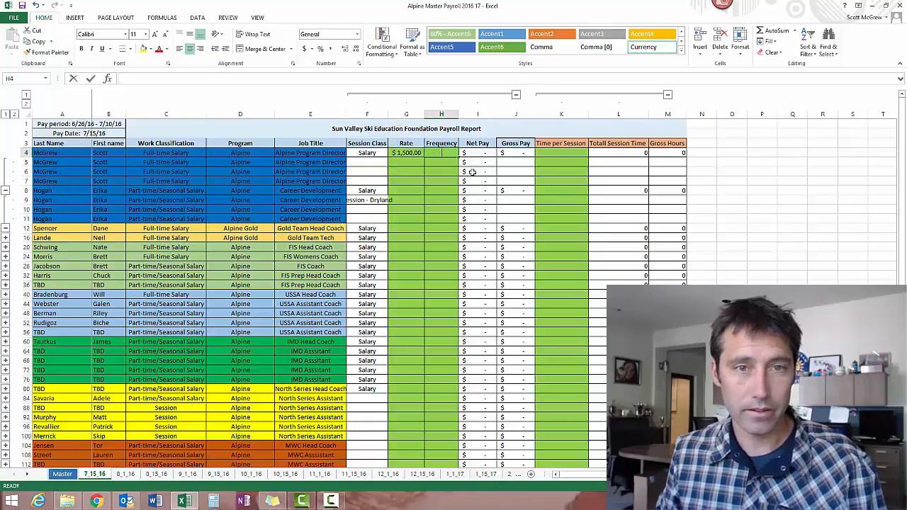
pyautogui.press('Return')
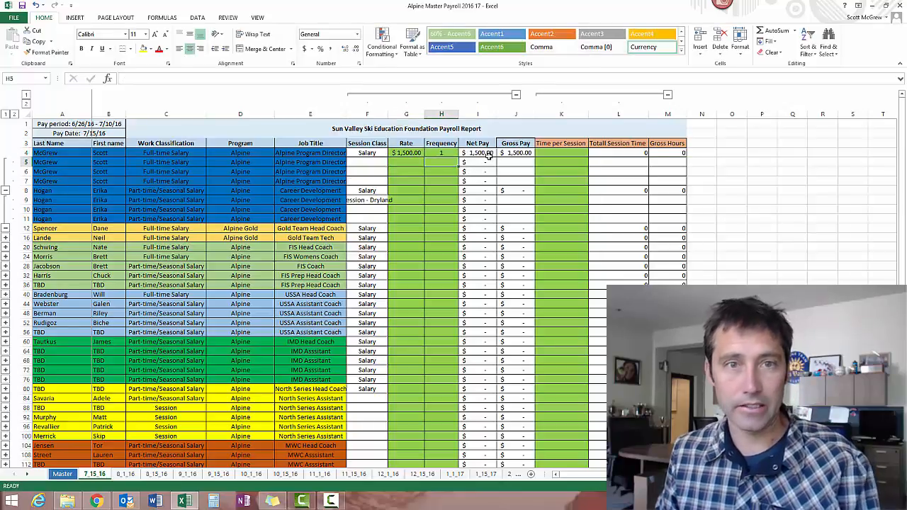
# Enter 80 as the Time per Session for the salary row in K4
pyautogui.click(555, 152)
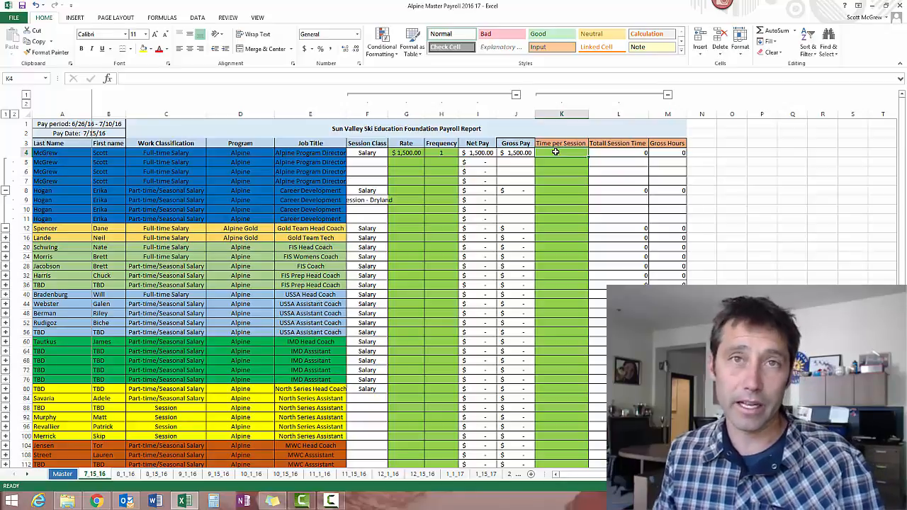
pyautogui.write('80')
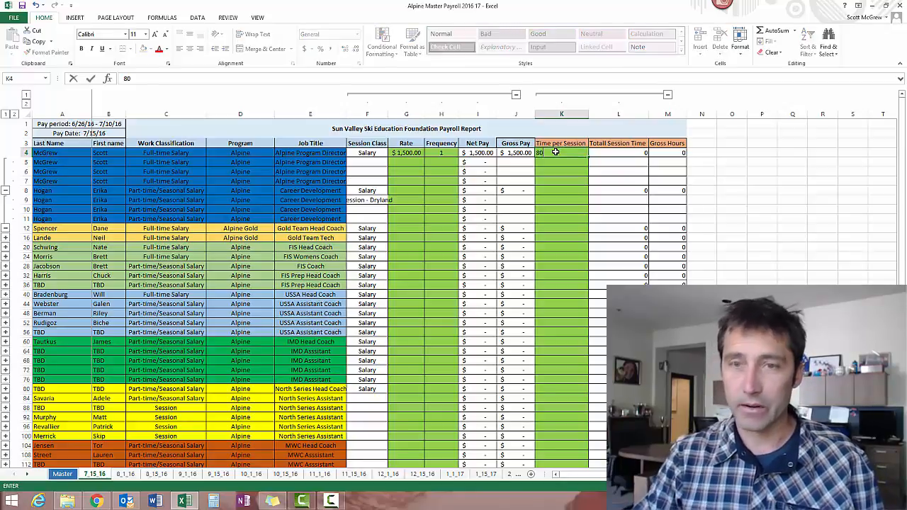
pyautogui.press('Return')
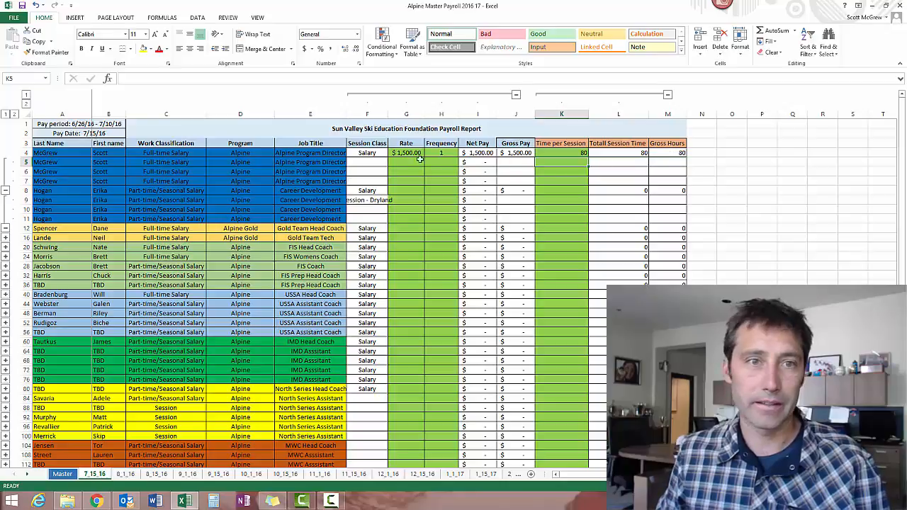
# Set row 5's Session Class to Session - LASAR with a rate of 50 and a frequency of 5
pyautogui.click(386, 163)
pyautogui.click(392, 163)
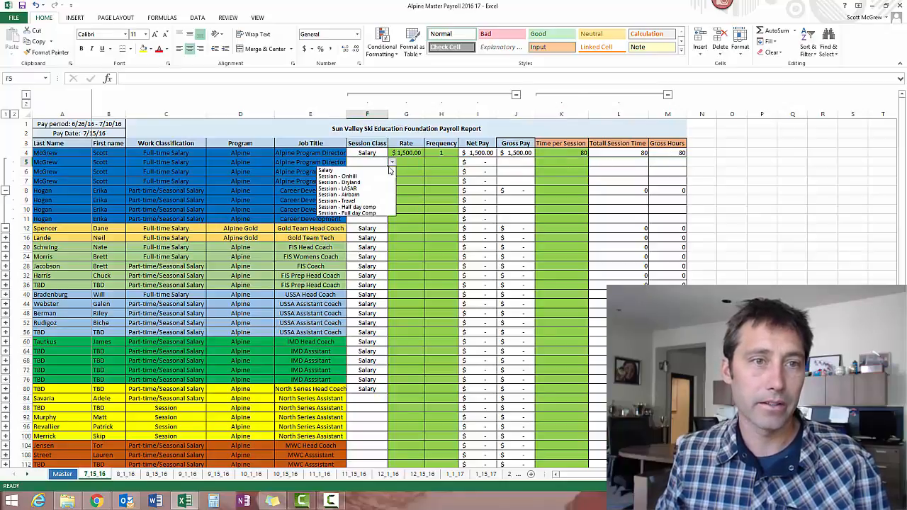
pyautogui.click(377, 192)
pyautogui.click(409, 163)
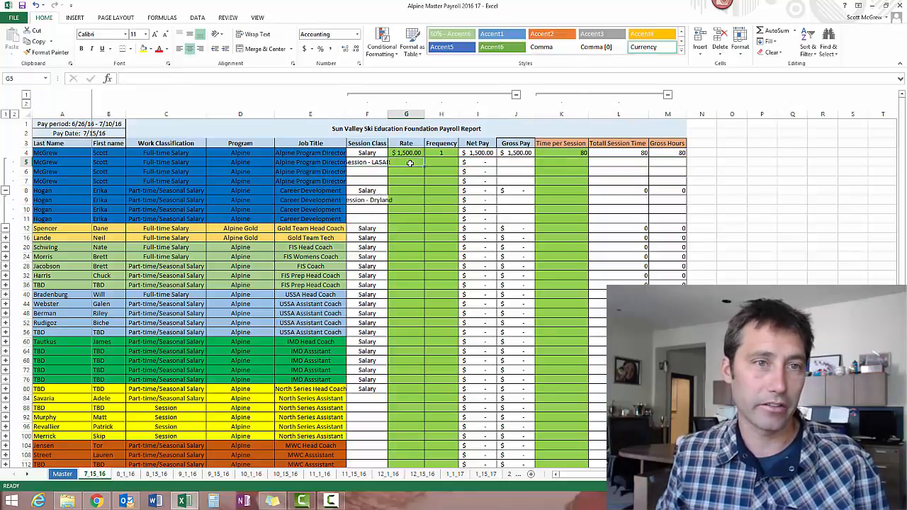
pyautogui.write('50')
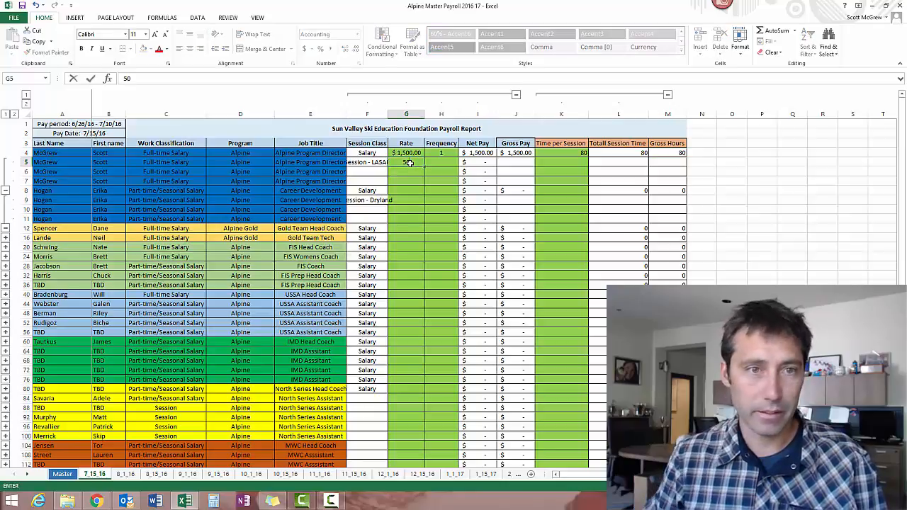
pyautogui.press('Tab')
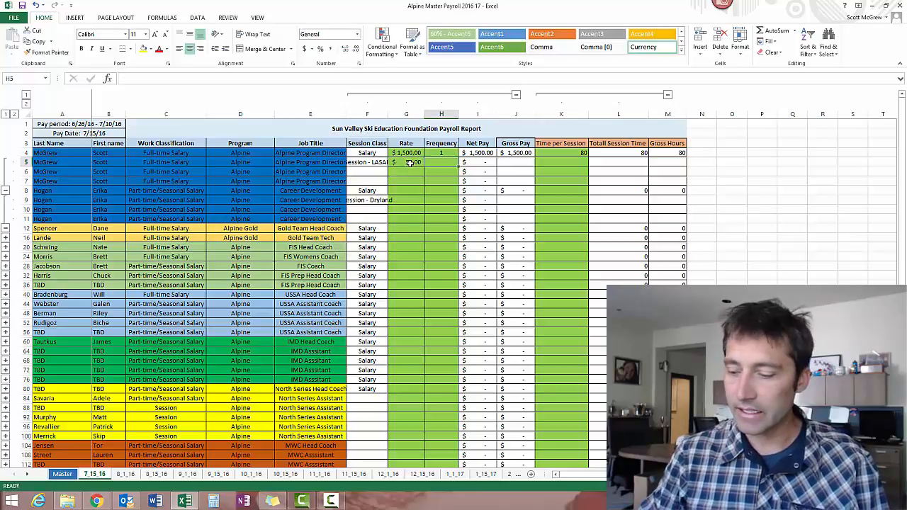
pyautogui.write('5')
pyautogui.press('Return')
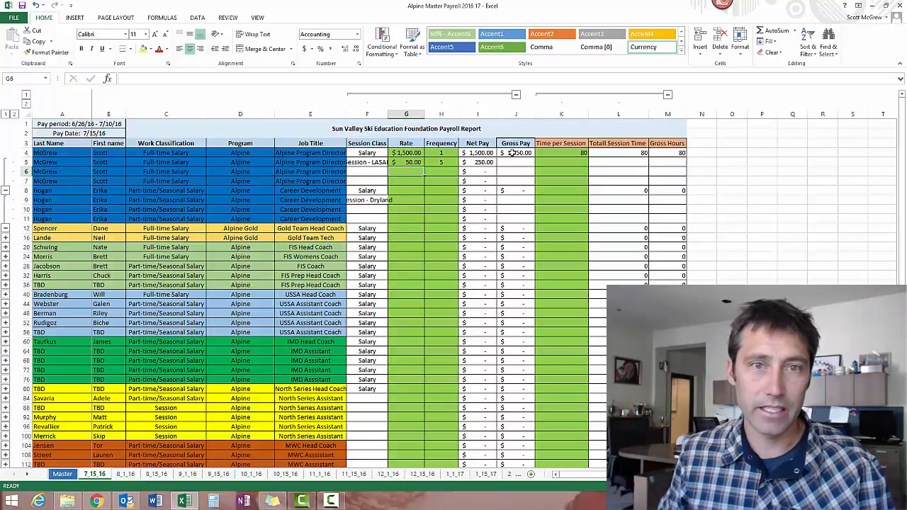
# Enter 2 as the Time per Session for the LASAR row in K5
pyautogui.click(564, 161)
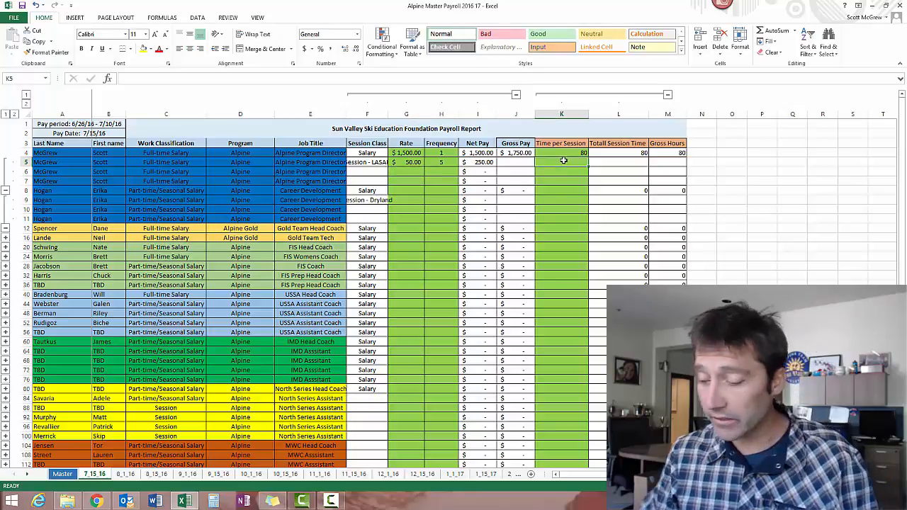
pyautogui.write('2')
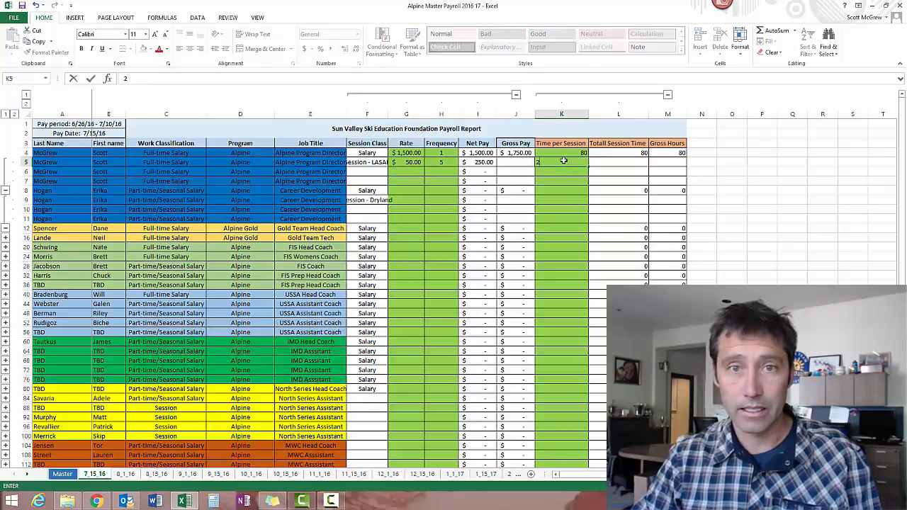
pyautogui.press('Return')
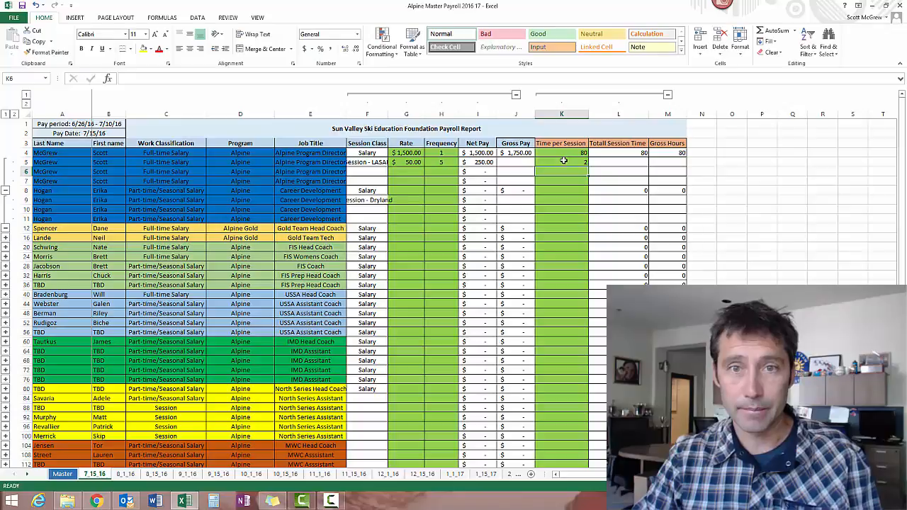
# Fill the total session time formula from L4 down through L7 for the first employee's rows
pyautogui.click(632, 162)
pyautogui.click(637, 155)
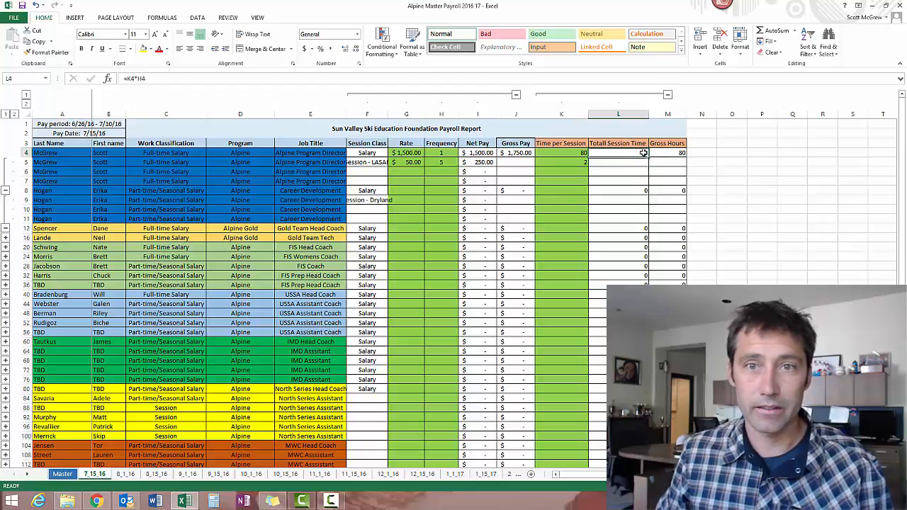
pyautogui.moveTo(650, 157); pyautogui.dragTo(651, 184)
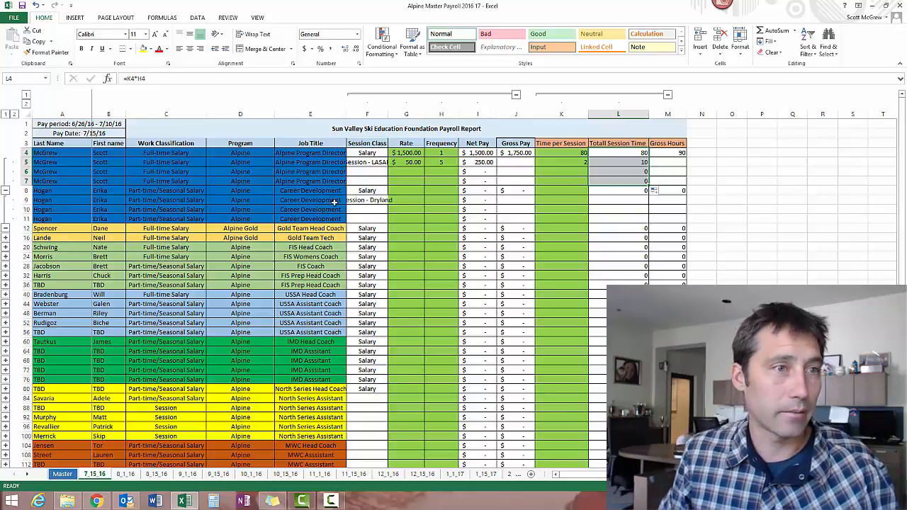
# Enter a rate of 1,000 and a frequency of 1 in the second employee's Salary row, row 8
pyautogui.click(372, 191)
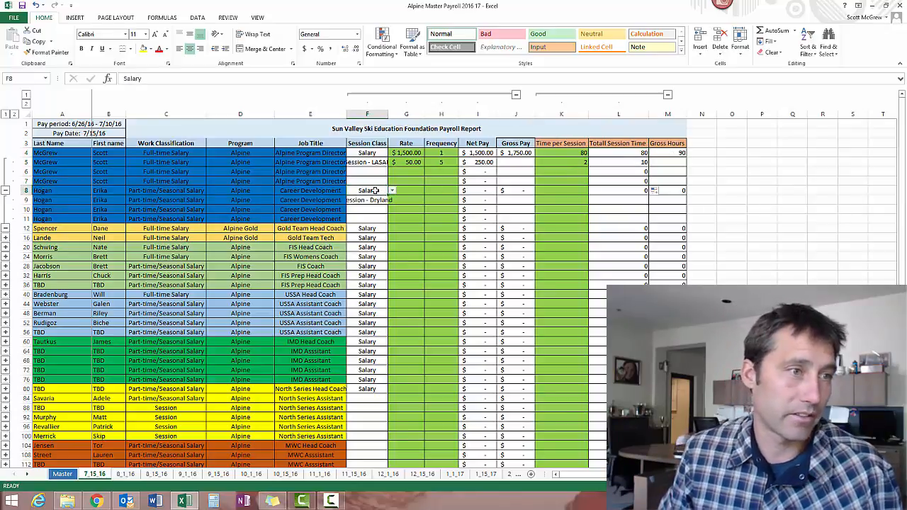
pyautogui.click(403, 190)
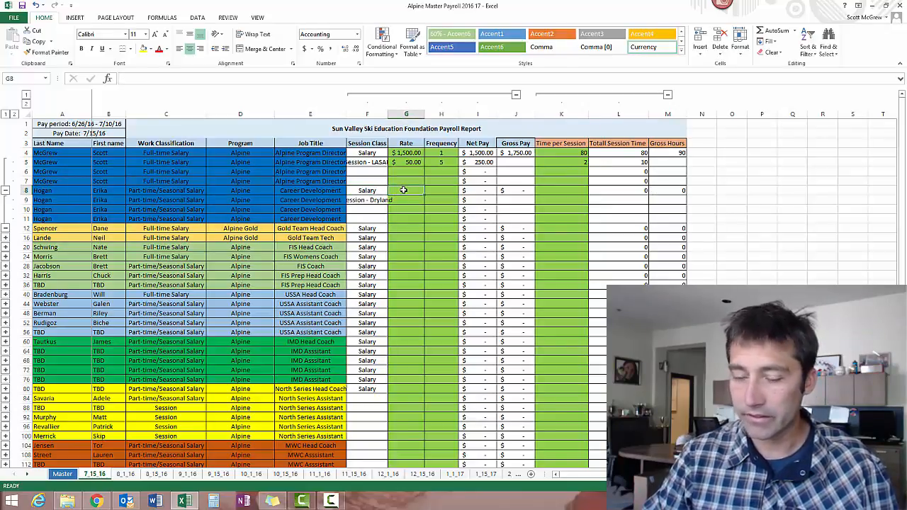
pyautogui.write('1,0')
pyautogui.write('00')
pyautogui.press('Tab')
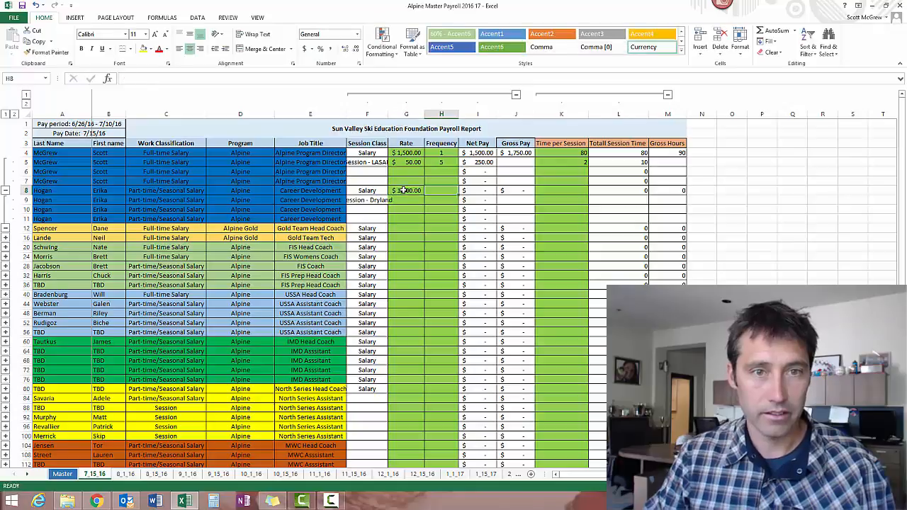
pyautogui.write('1')
pyautogui.press('Tab')
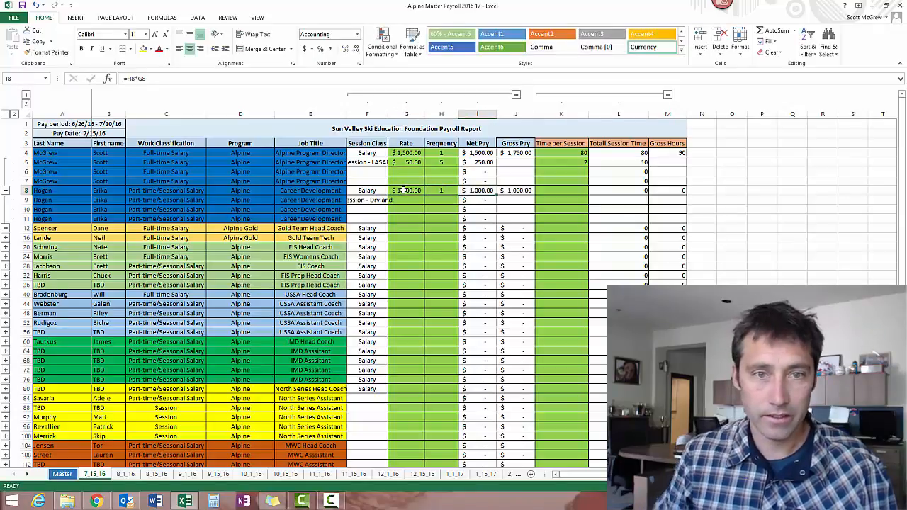
# Set row 9's Session Class to Session - Dryland with a rate of 40 and a frequency of 5
pyautogui.click(375, 200)
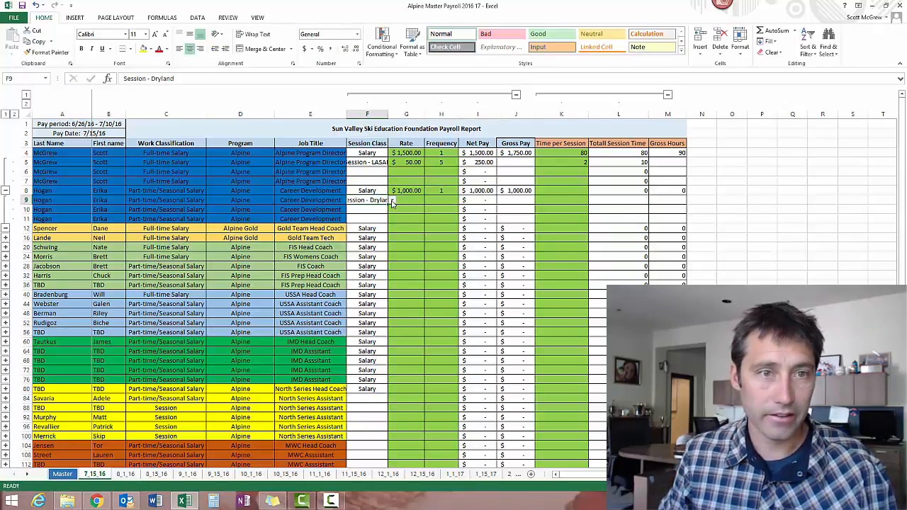
pyautogui.click(392, 202)
pyautogui.click(340, 221)
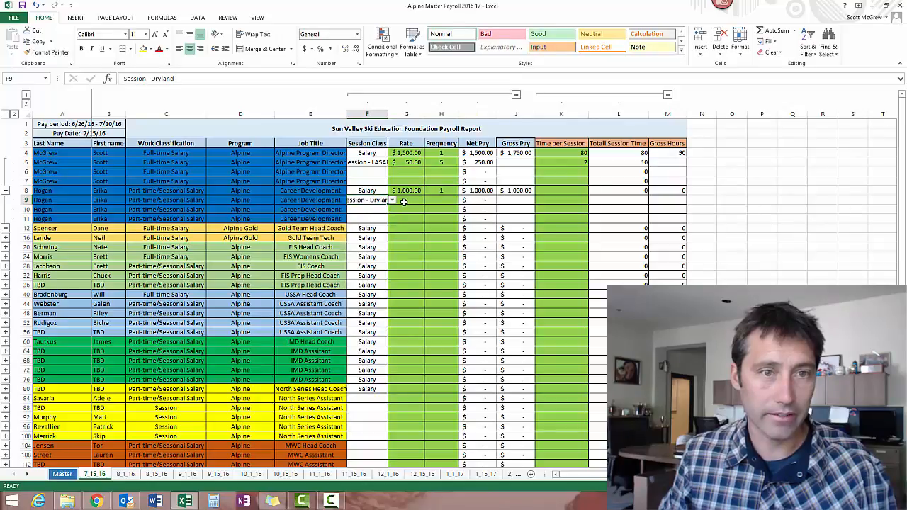
pyautogui.click(408, 199)
pyautogui.write('50')
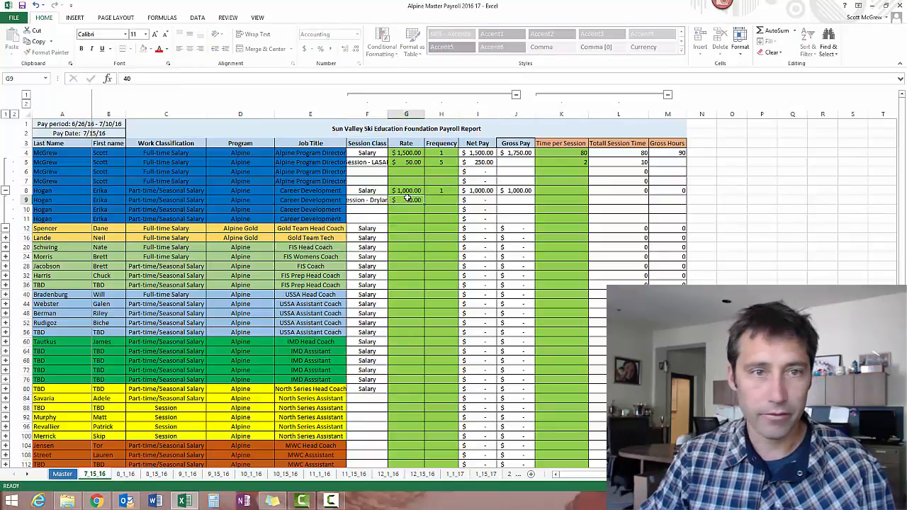
pyautogui.press('Tab')
pyautogui.write('5')
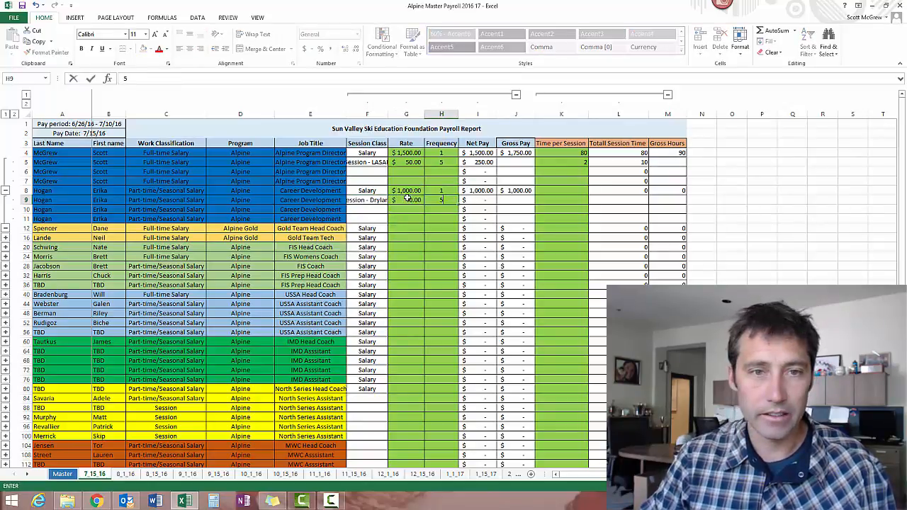
pyautogui.press('Tab')
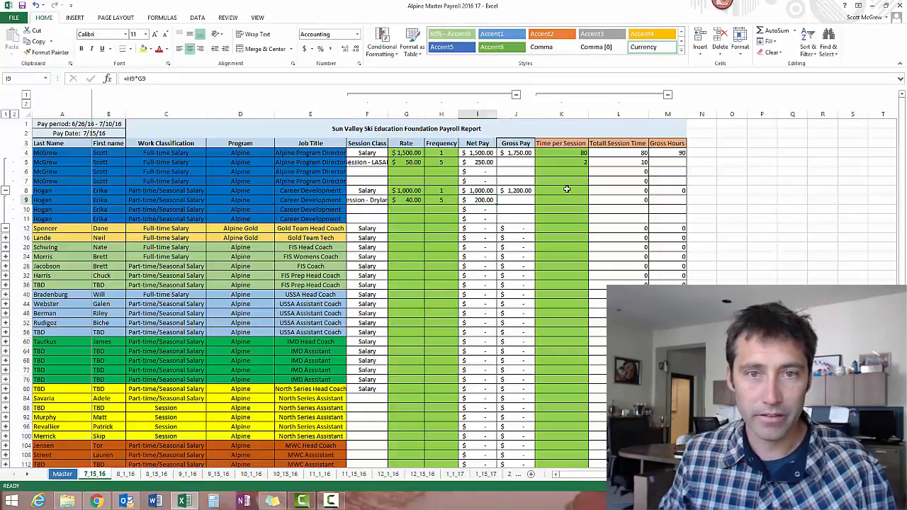
# Enter the second employee's Time per Session values: 80 in K8 and 1.5 in K9
pyautogui.click(567, 190)
pyautogui.write('80')
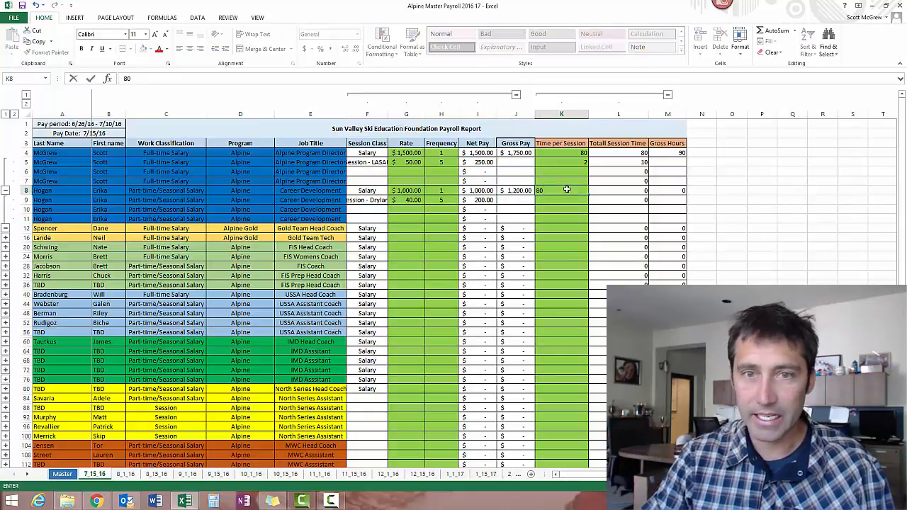
pyautogui.press('Return')
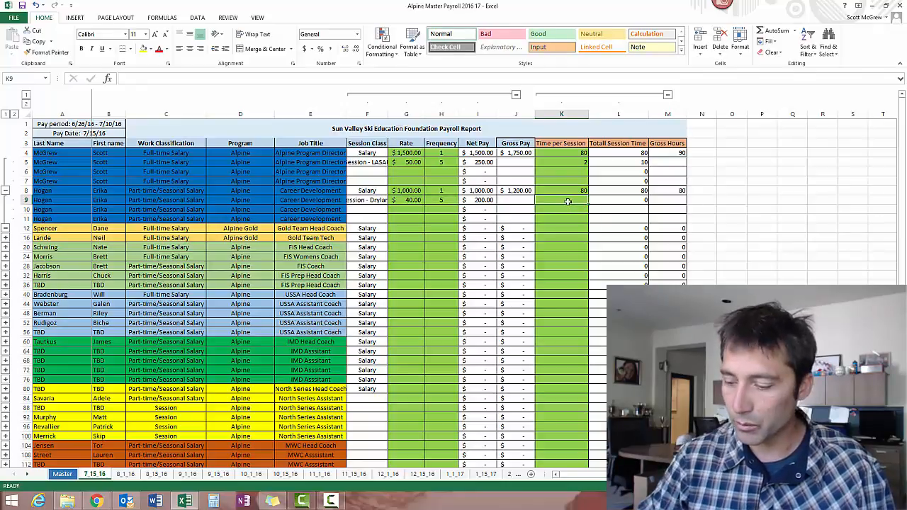
pyautogui.write('1.5')
pyautogui.press('Return')
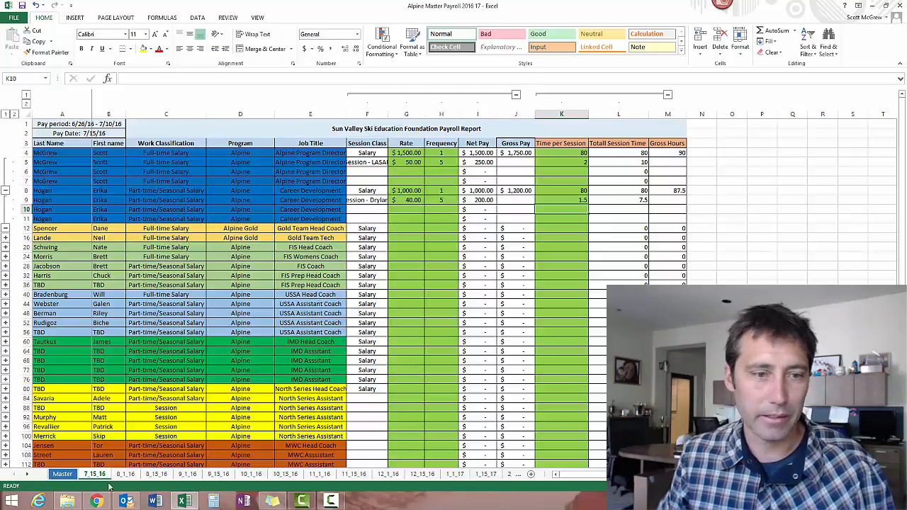
# Open the Master sheet and review the first two employees' 7/15/2016 pay and the year's TOTAL column
pyautogui.click(63, 474)
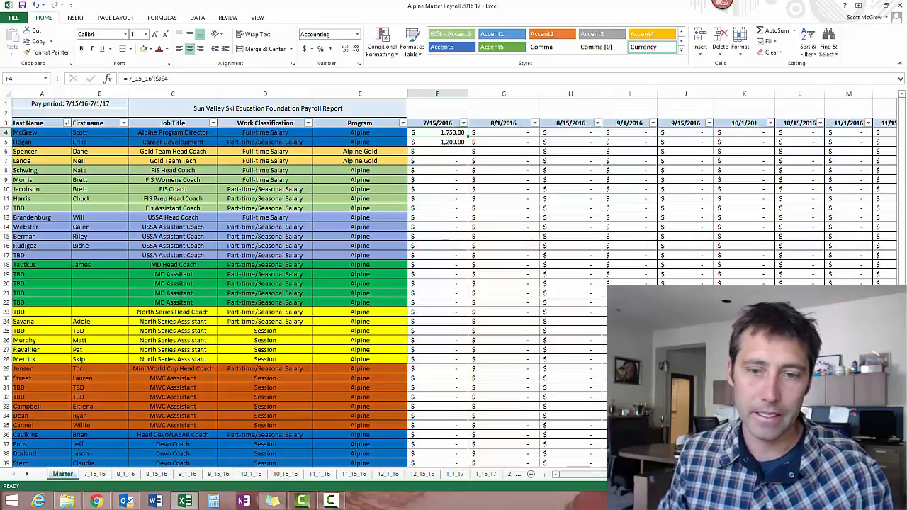
pyautogui.hscroll(4, 454, 143)
pyautogui.hscroll(6, 496, 213)
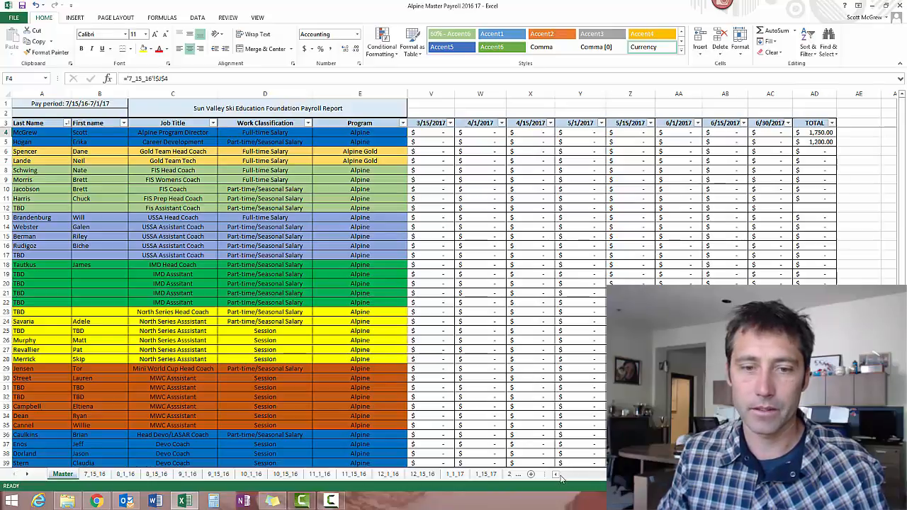
pyautogui.moveTo(780, 475); pyautogui.dragTo(586, 476)
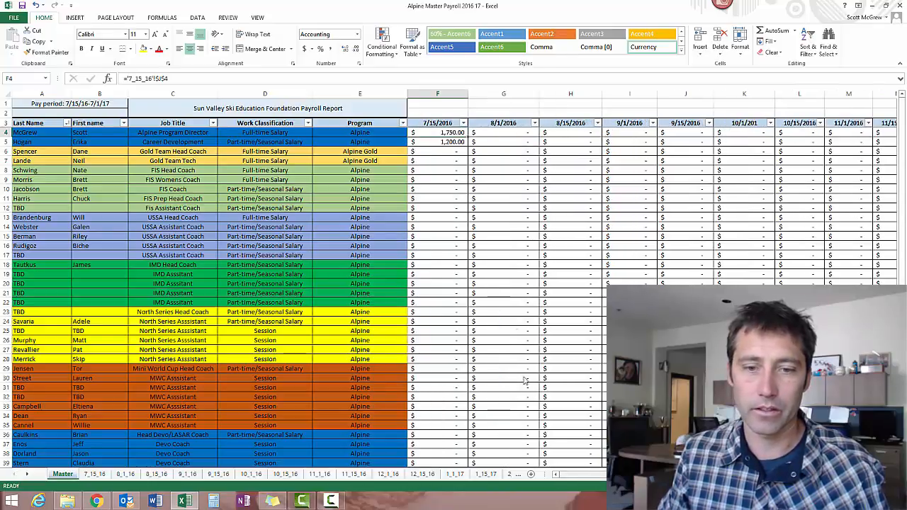
# Return to the 7_15_16 sheet and collapse the first two employees' row groups and both the pay-detail and session-time column groups
pyautogui.click(92, 476)
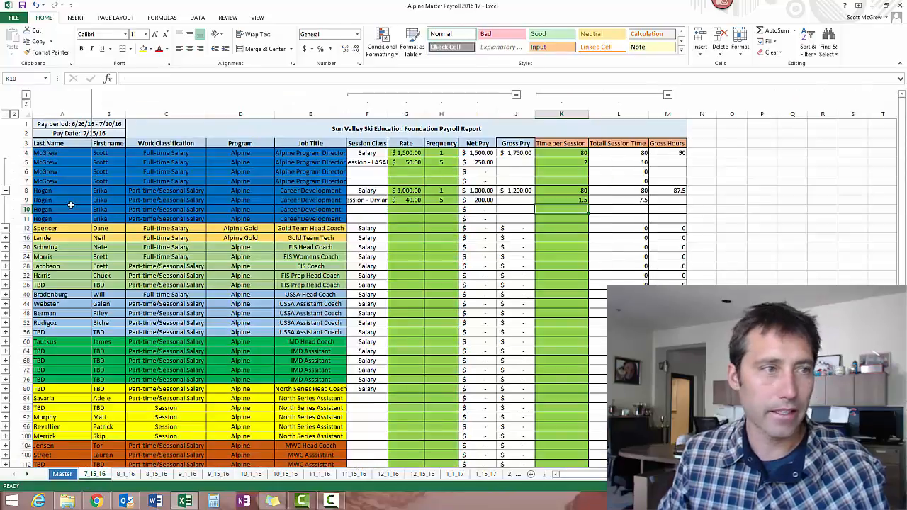
pyautogui.click(5, 229)
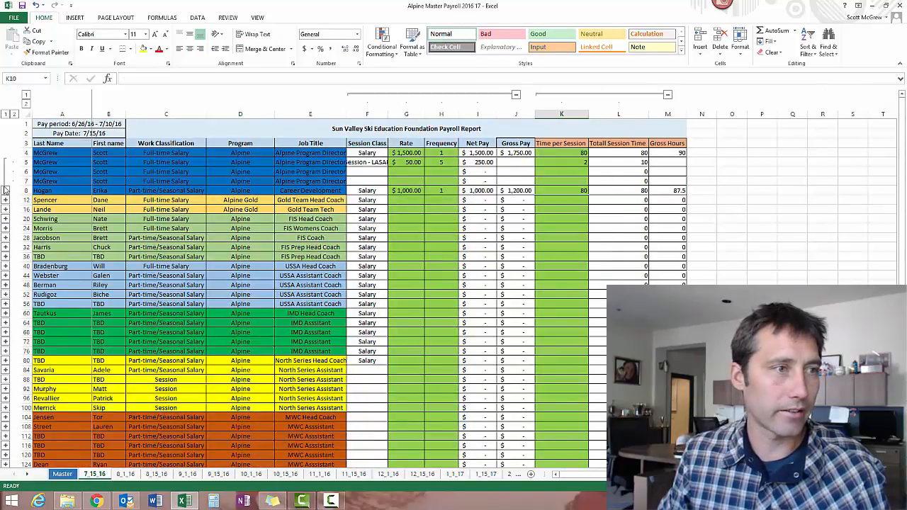
pyautogui.click(5, 190)
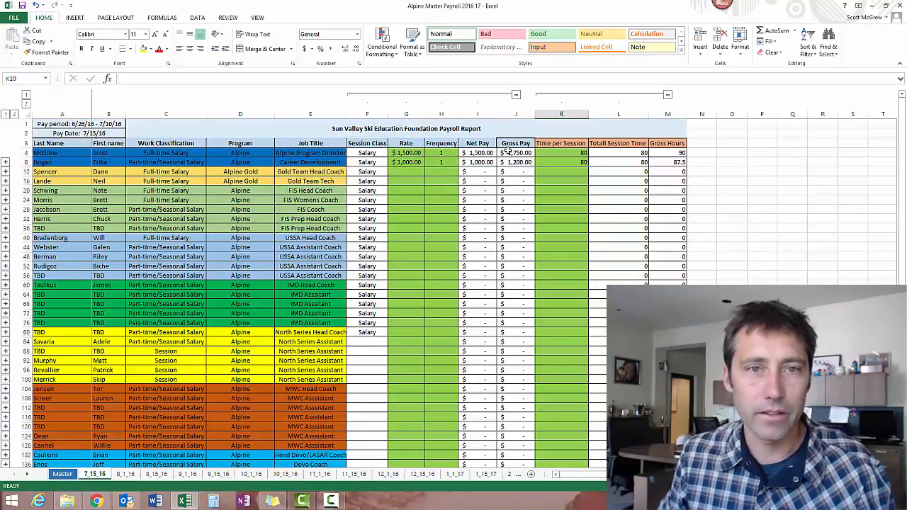
pyautogui.click(515, 95)
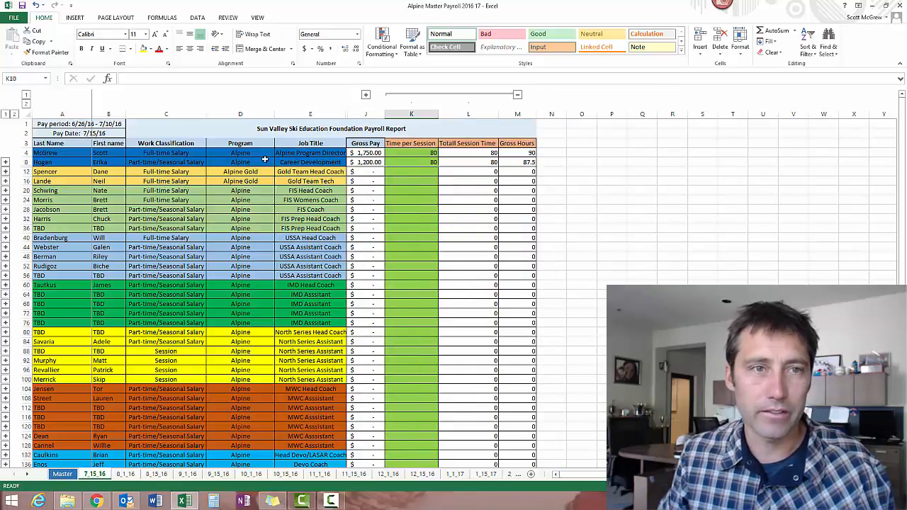
pyautogui.click(516, 95)
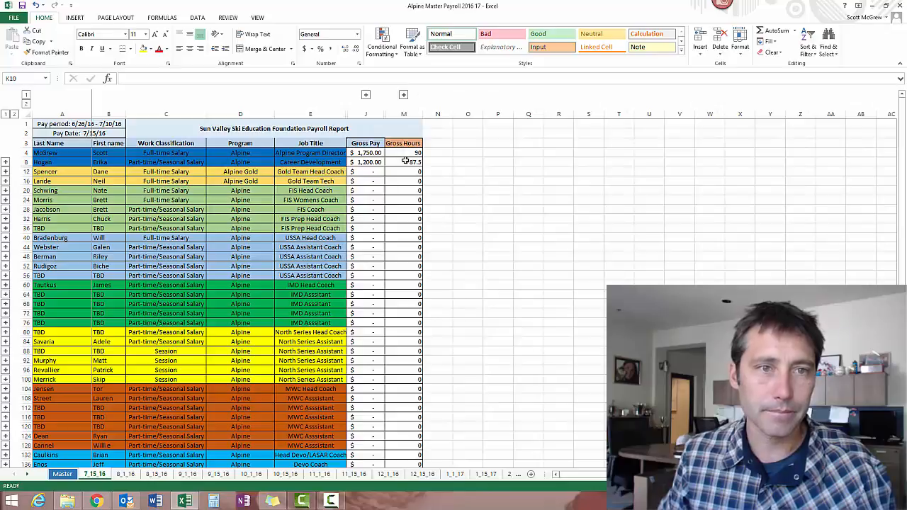